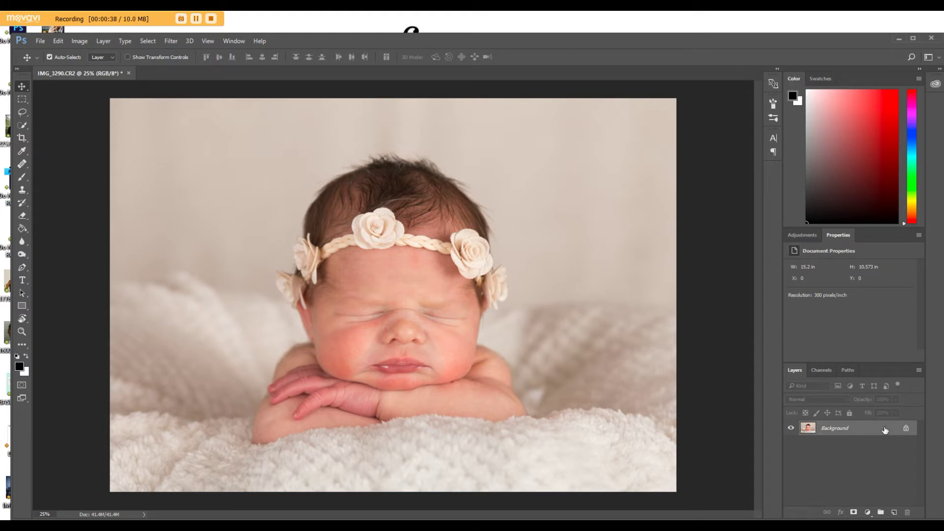
Duplicate Background into layers named LOW and HIGH, hide HIGH and select LOW.
{"action": "left_click_drag", "start_coordinate": [884, 429], "coordinate": [893, 513]}
{"action": "double_click", "coordinate": [853, 443]}
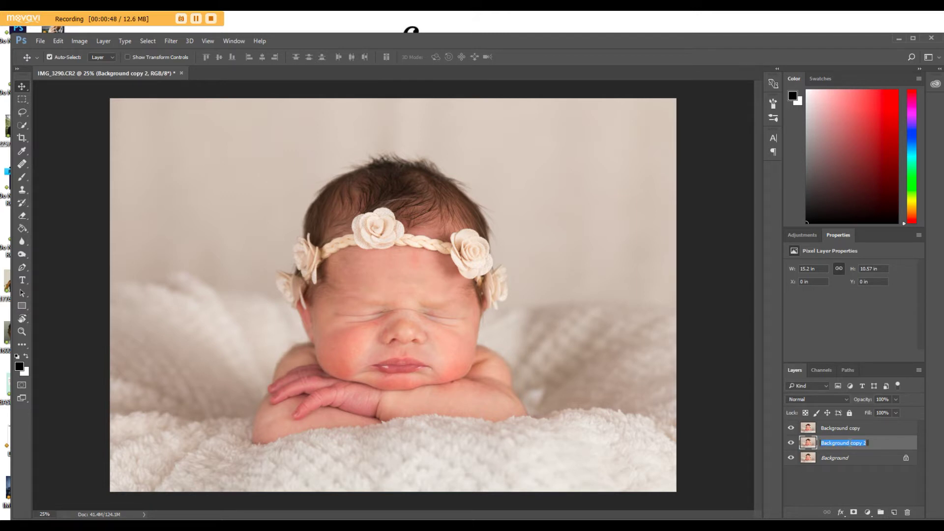
{"action": "key", "text": "BackSpace"}
{"action": "type", "text": "LOW"}
{"action": "double_click", "coordinate": [833, 428]}
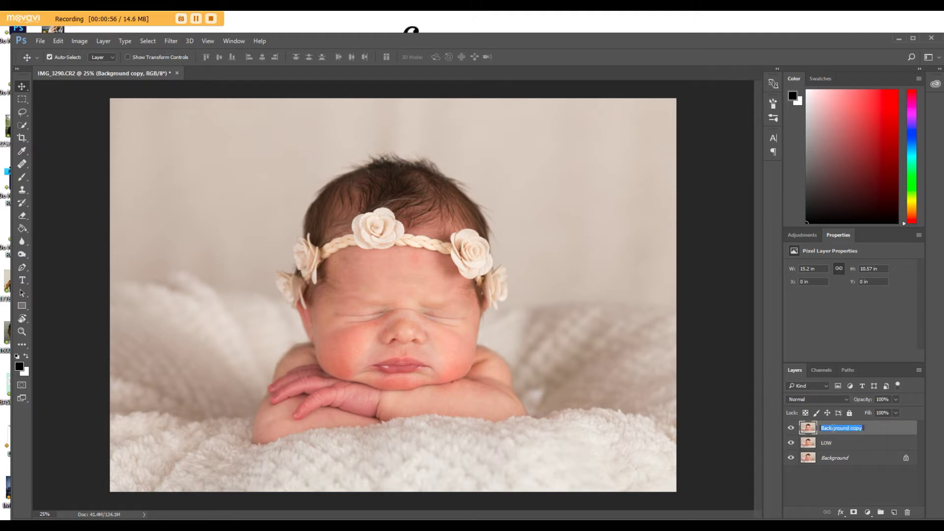
{"action": "type", "text": "HIGH"}
{"action": "key", "text": "Return"}
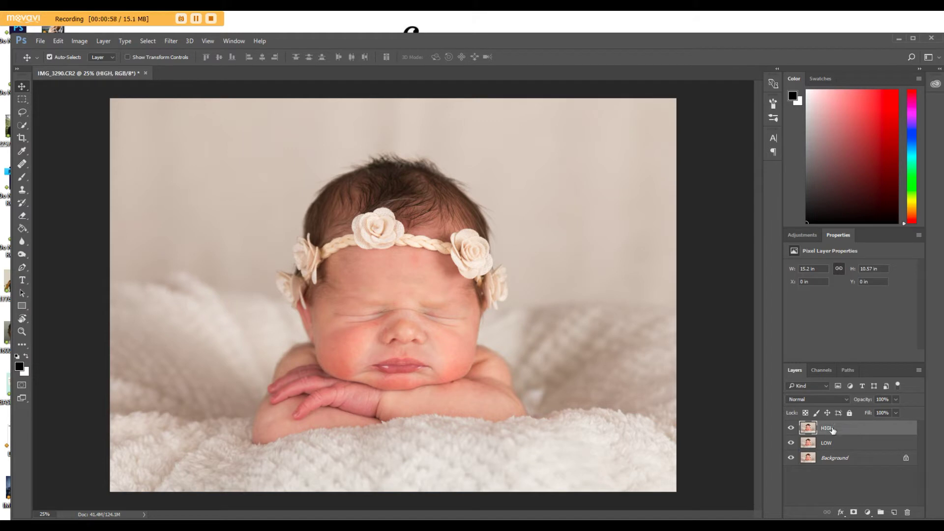
{"action": "left_click", "coordinate": [791, 428]}
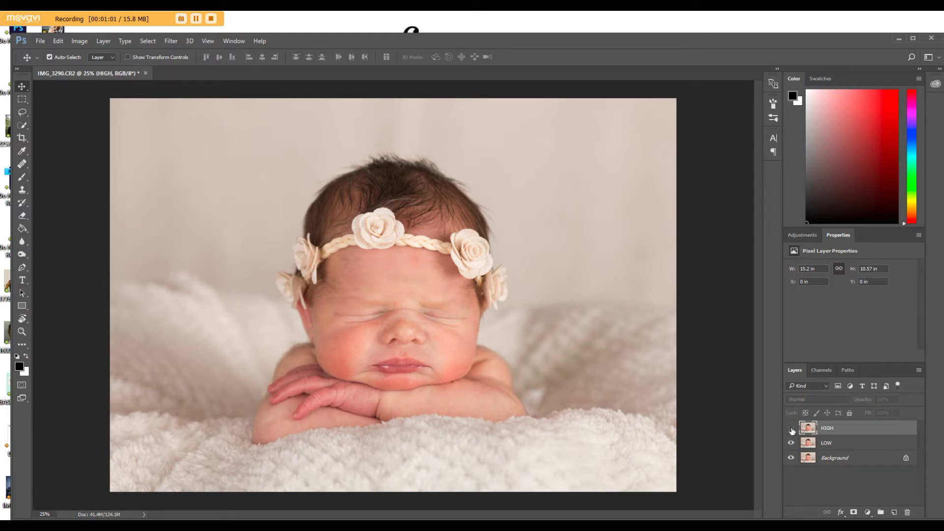
{"action": "left_click", "coordinate": [840, 444]}
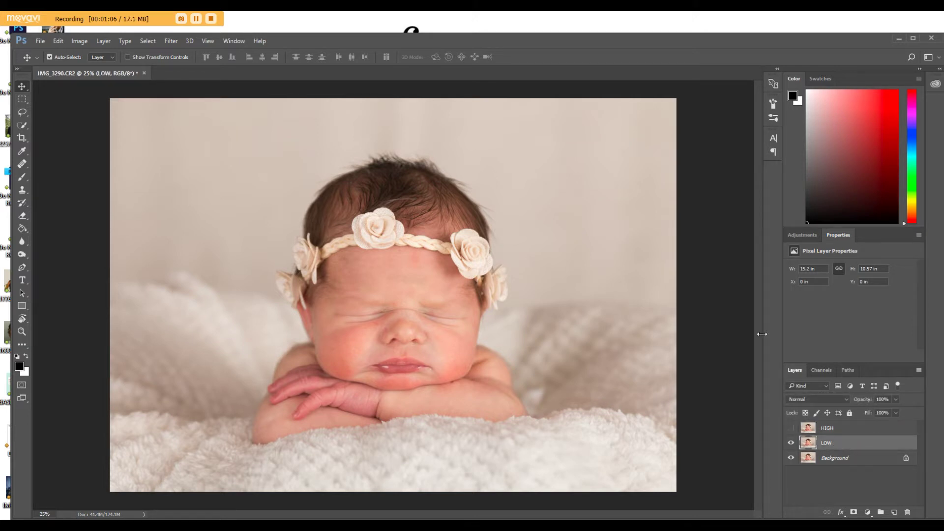
Apply a Gaussian Blur with a 3.9-pixel radius to the LOW layer.
{"action": "left_click", "coordinate": [172, 42]}
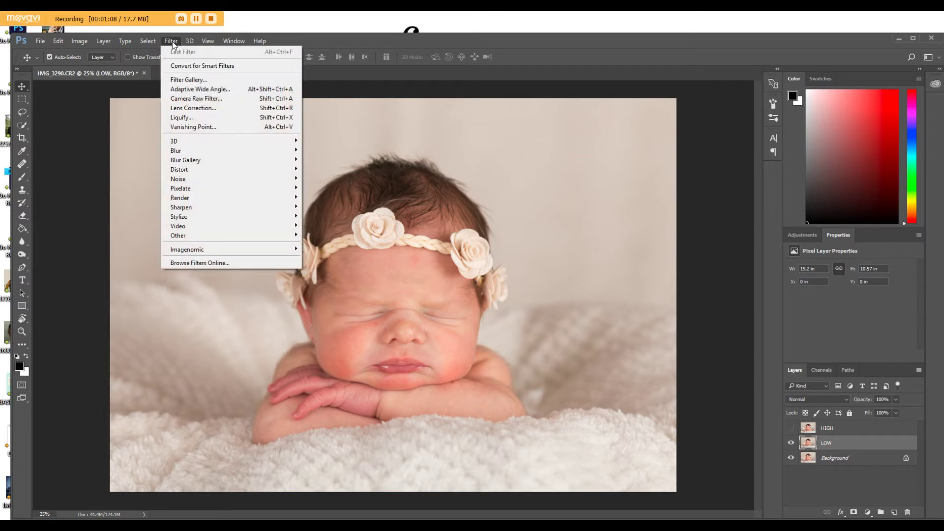
{"action": "mouse_move", "coordinate": [195, 151]}
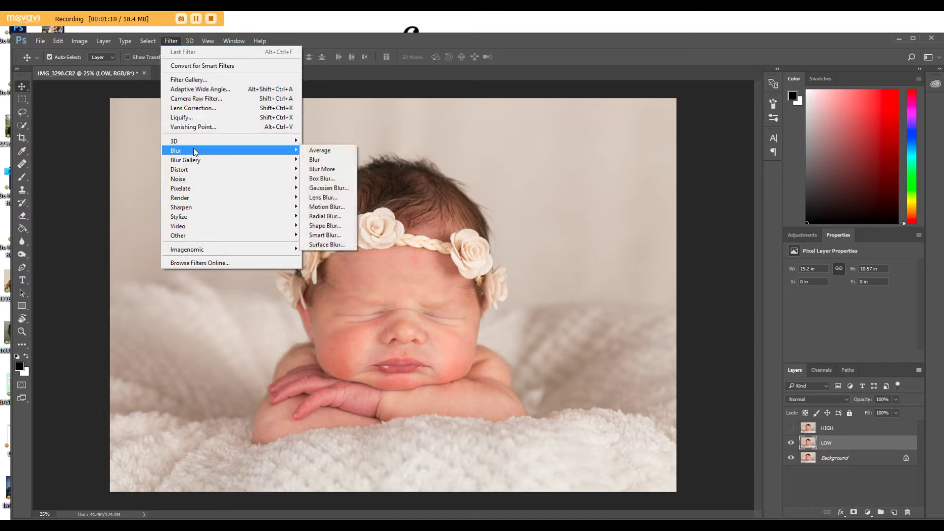
{"action": "left_click", "coordinate": [339, 188]}
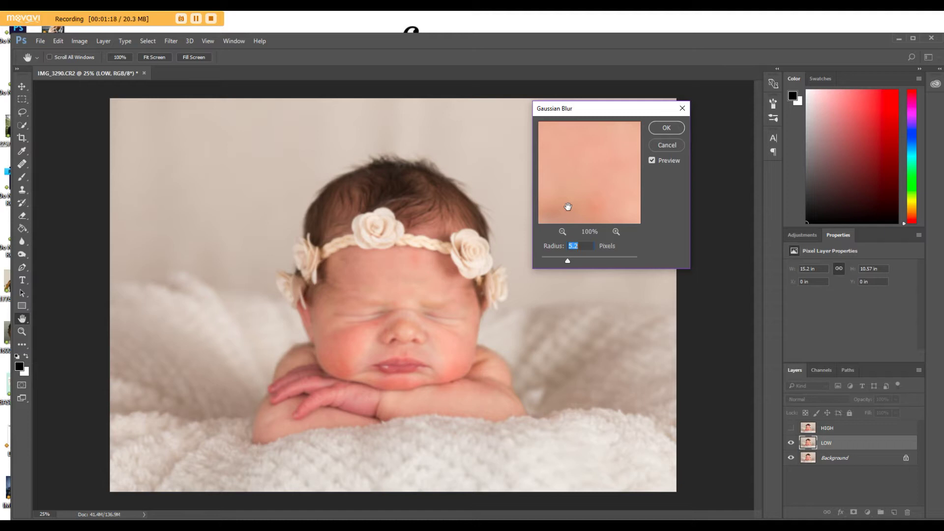
{"action": "left_click_drag", "start_coordinate": [565, 206], "coordinate": [565, 183]}
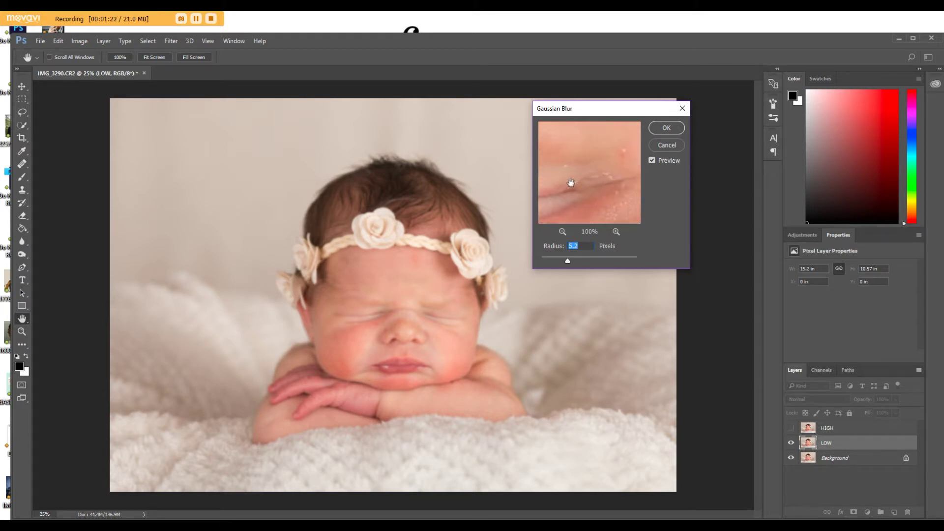
{"action": "left_click_drag", "start_coordinate": [567, 260], "coordinate": [527, 264]}
{"action": "left_click_drag", "start_coordinate": [541, 261], "coordinate": [547, 261]}
{"action": "left_click_drag", "start_coordinate": [560, 263], "coordinate": [561, 264]}
{"action": "left_click_drag", "start_coordinate": [560, 264], "coordinate": [563, 264]}
{"action": "left_click", "coordinate": [663, 129]}
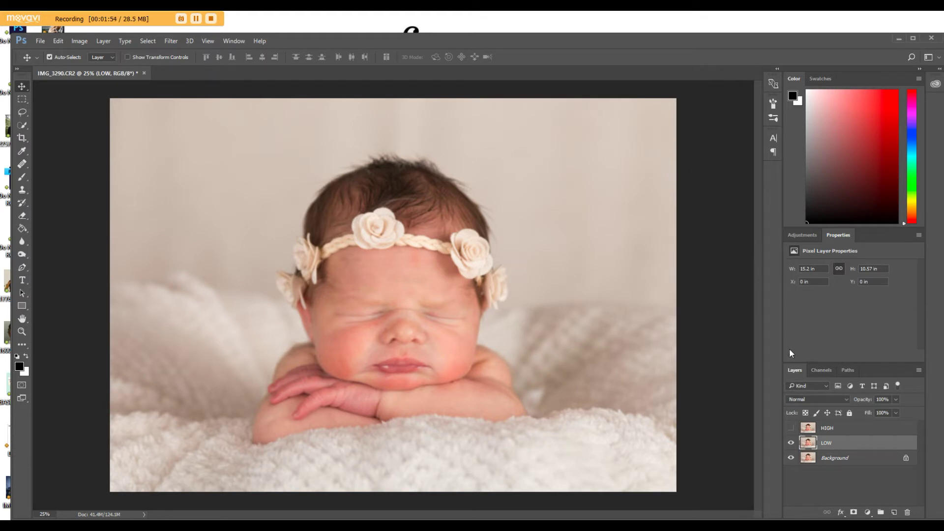
On HIGH, use Apply Image with source LOW, Subtract blending, Scale 2 and Offset 128.
{"action": "left_click", "coordinate": [838, 428]}
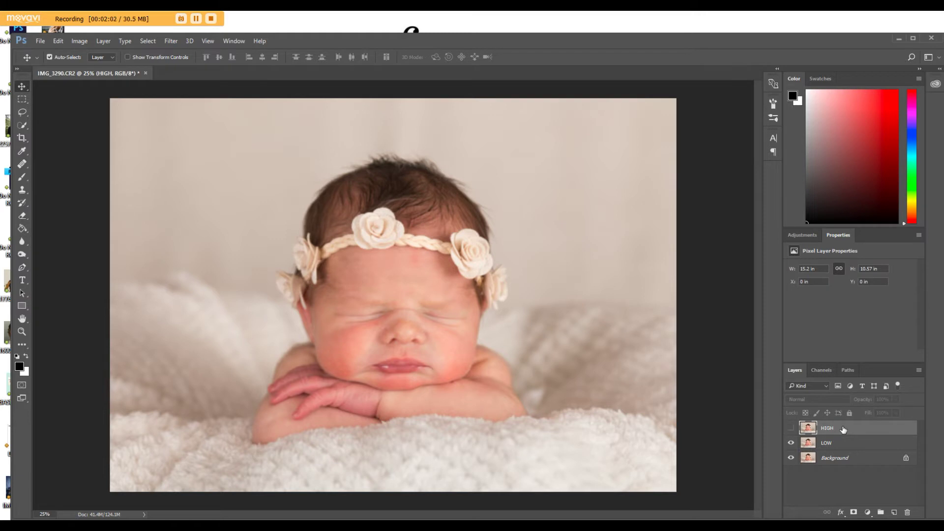
{"action": "left_click", "coordinate": [78, 42]}
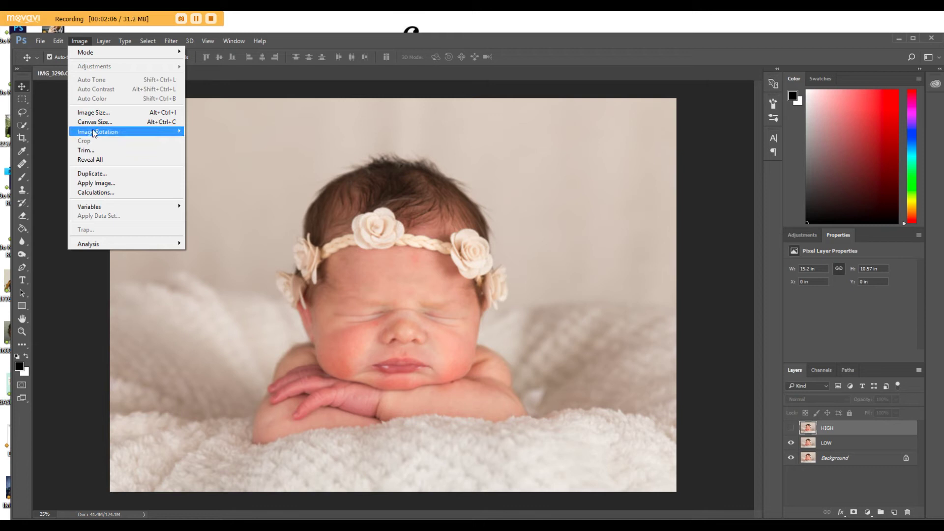
{"action": "left_click", "coordinate": [100, 183]}
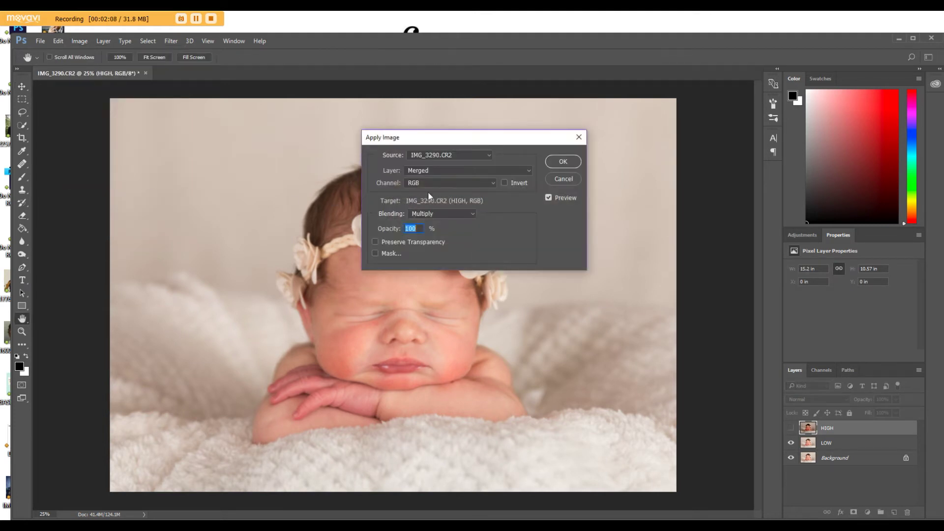
{"action": "left_click", "coordinate": [442, 170]}
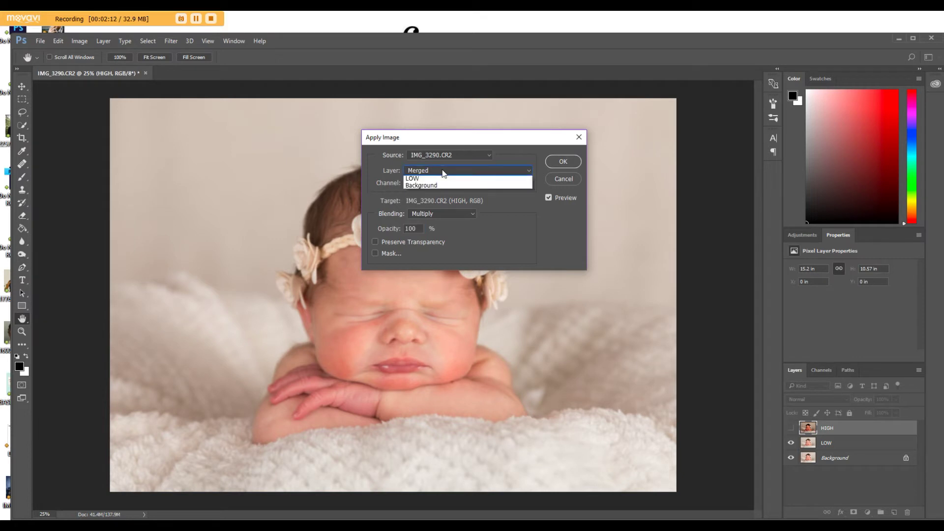
{"action": "left_click", "coordinate": [415, 199]}
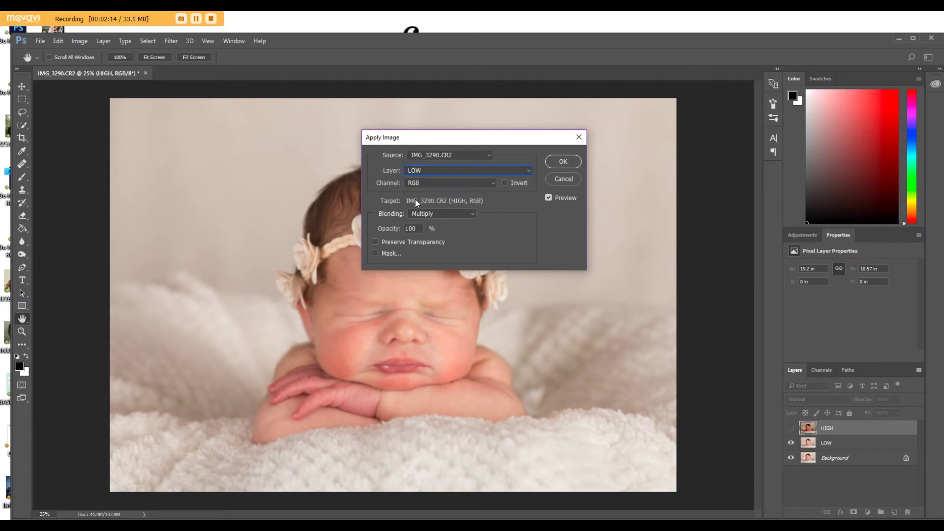
{"action": "left_click", "coordinate": [440, 214]}
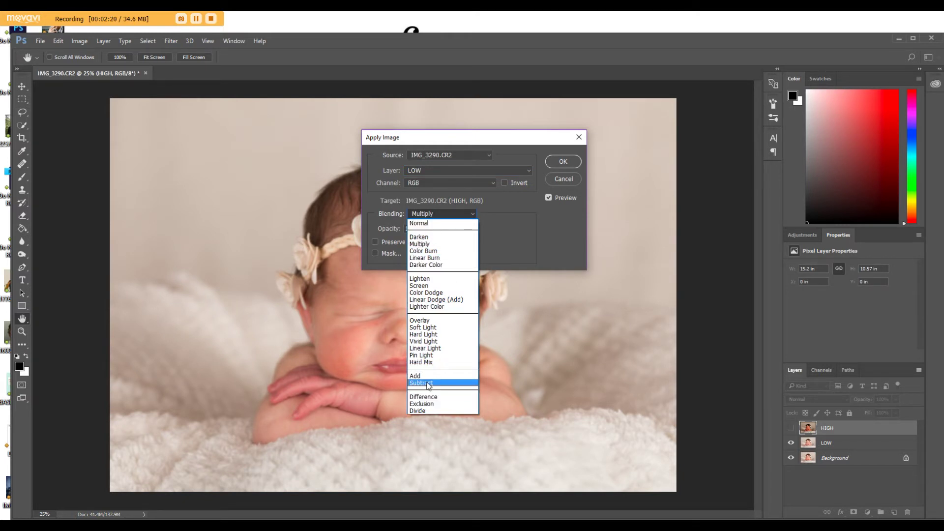
{"action": "left_click", "coordinate": [428, 383]}
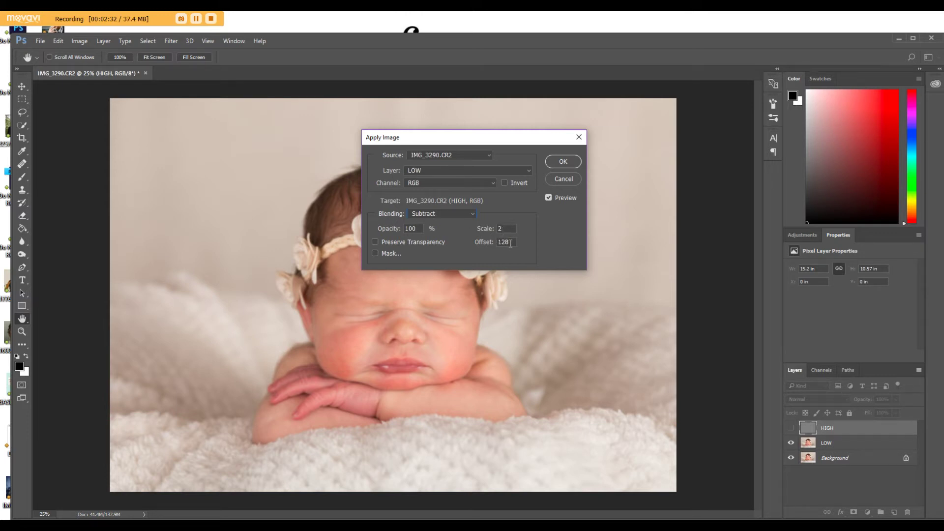
{"action": "left_click", "coordinate": [572, 161]}
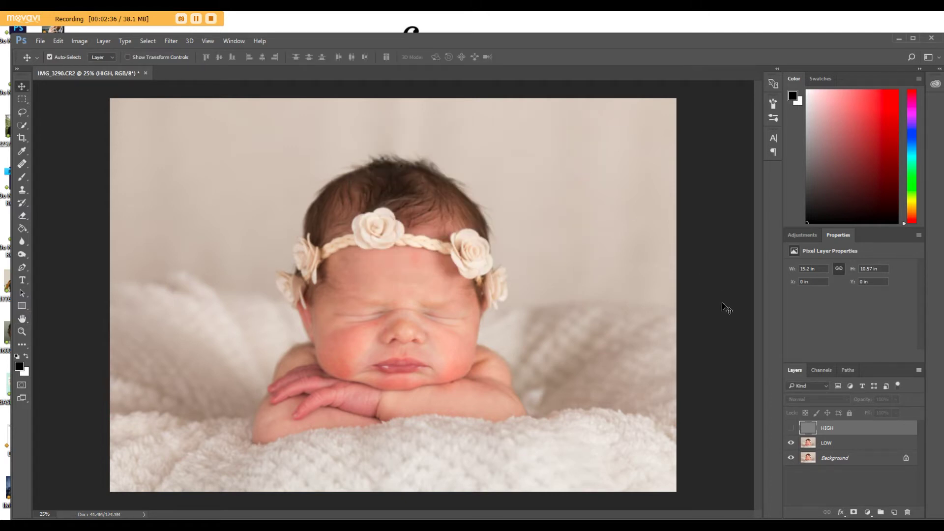
Make HIGH visible and set its blend mode to Linear Light so the portrait recombines.
{"action": "left_click", "coordinate": [791, 428]}
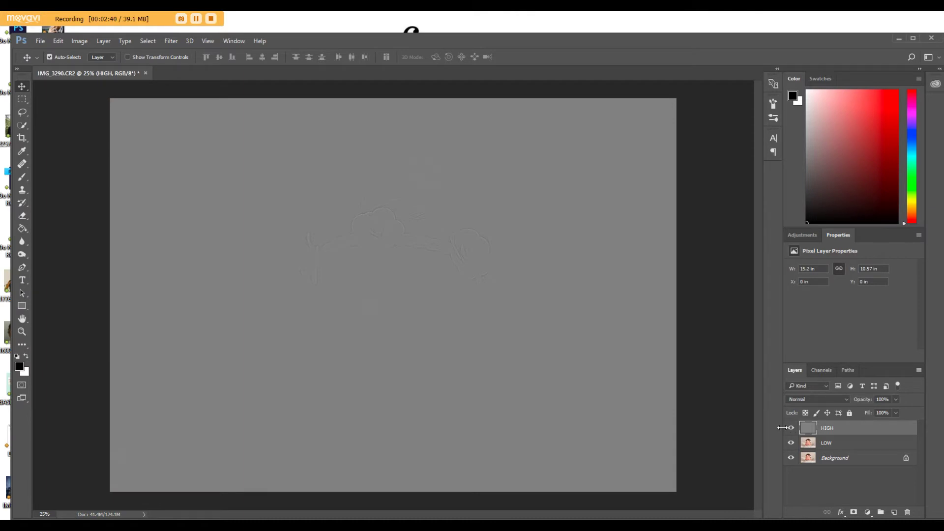
{"action": "left_click", "coordinate": [813, 399]}
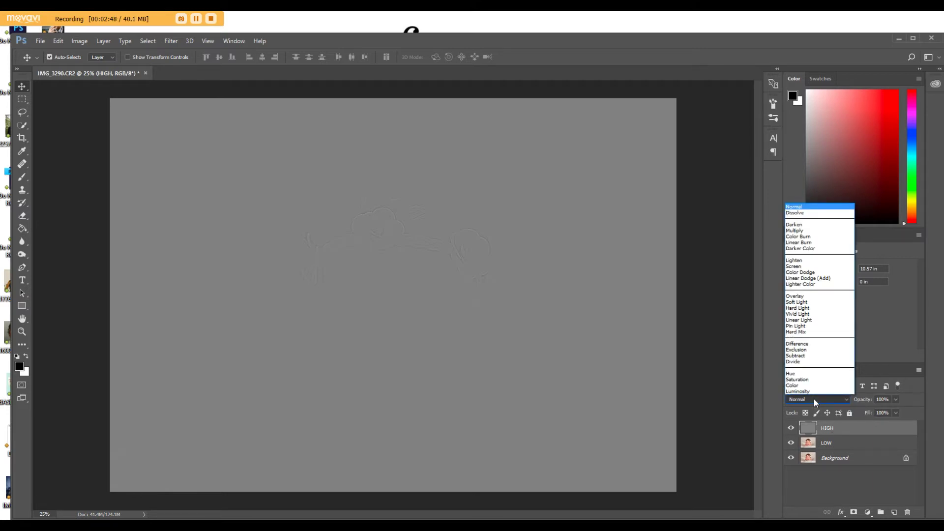
{"action": "left_click", "coordinate": [806, 320]}
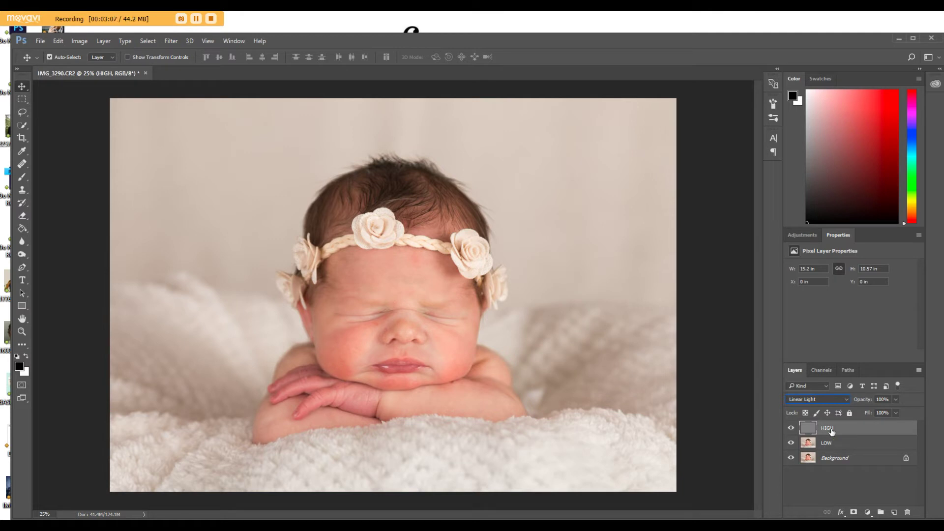
{"action": "left_click", "coordinate": [715, 170]}
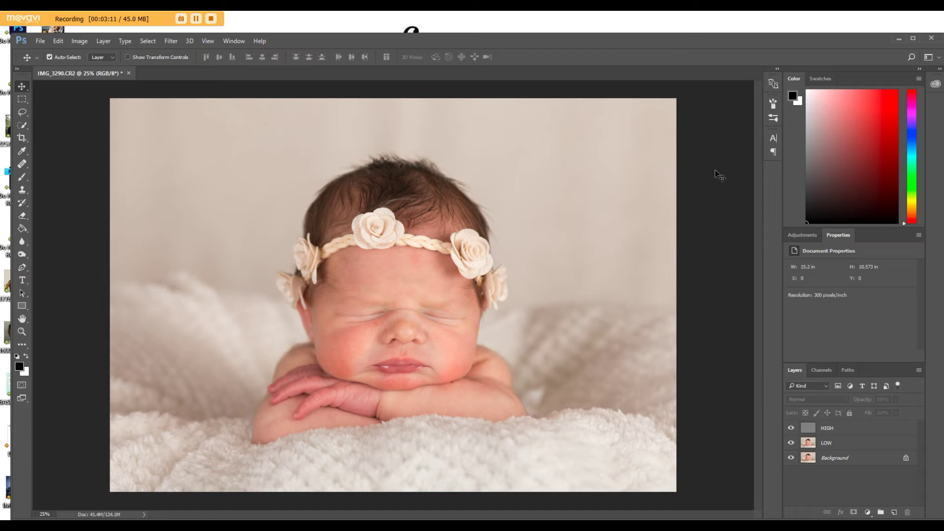
Zoom in on the baby's face, choose the Healing Brush Tool and select the HIGH layer.
{"action": "key", "text": "ctrl+plus"}
{"action": "key", "text": "ctrl+plus"}
{"action": "key", "text": "ctrl+plus"}
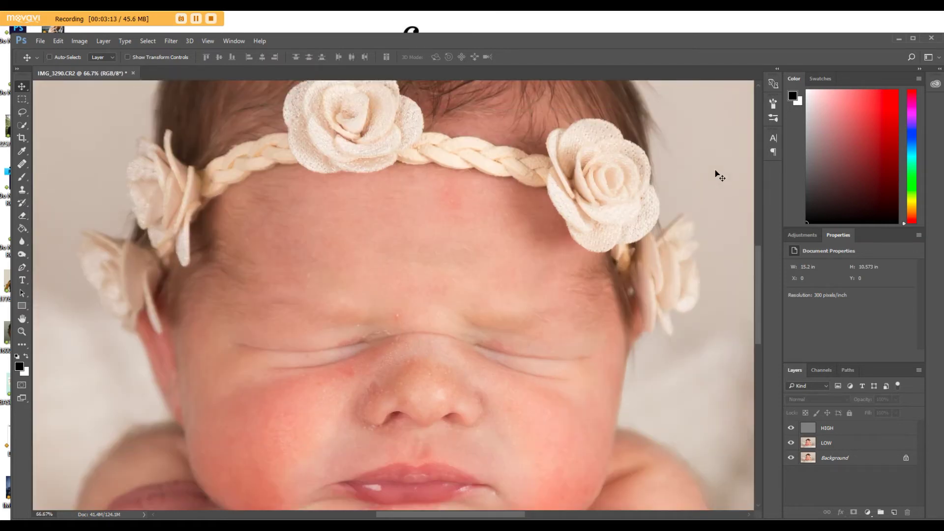
{"action": "scroll", "coordinate": [571, 270], "scroll_direction": "down", "scroll_amount": 3}
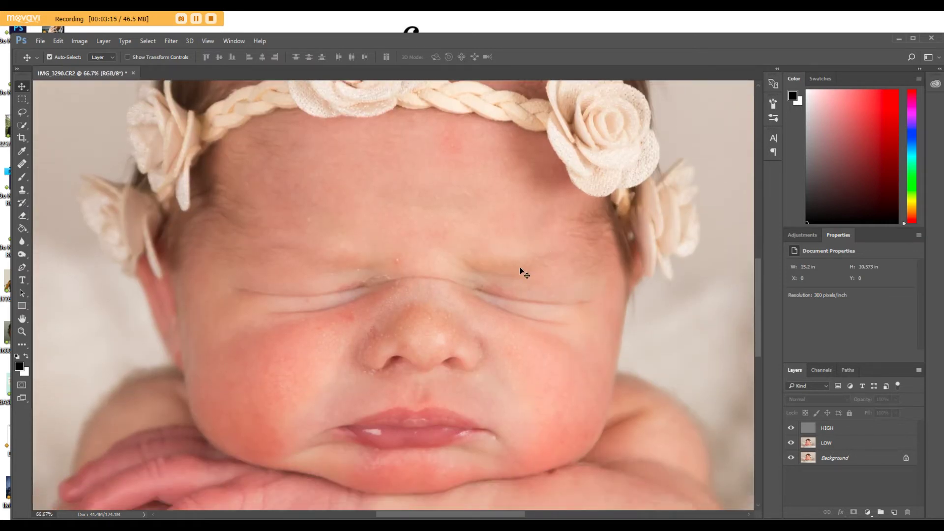
{"action": "left_click", "coordinate": [22, 164]}
{"action": "right_click", "coordinate": [22, 165]}
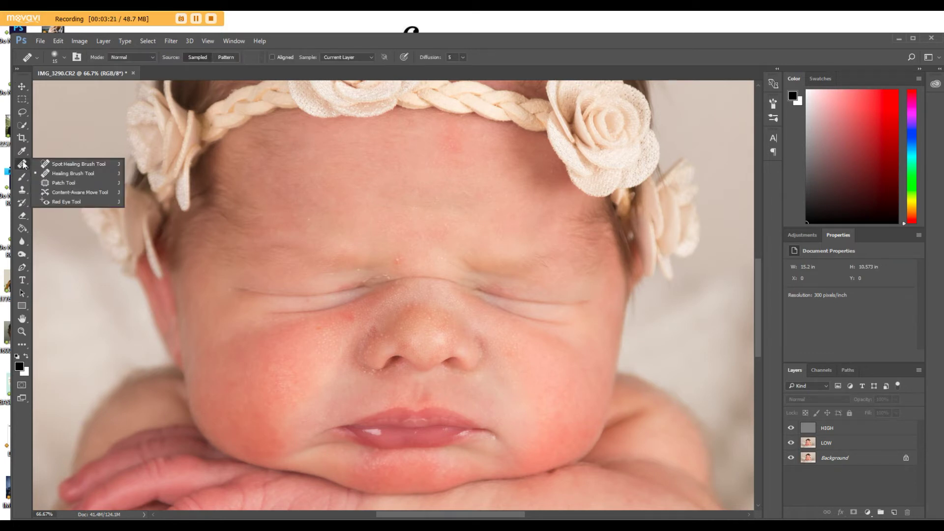
{"action": "left_click", "coordinate": [66, 176]}
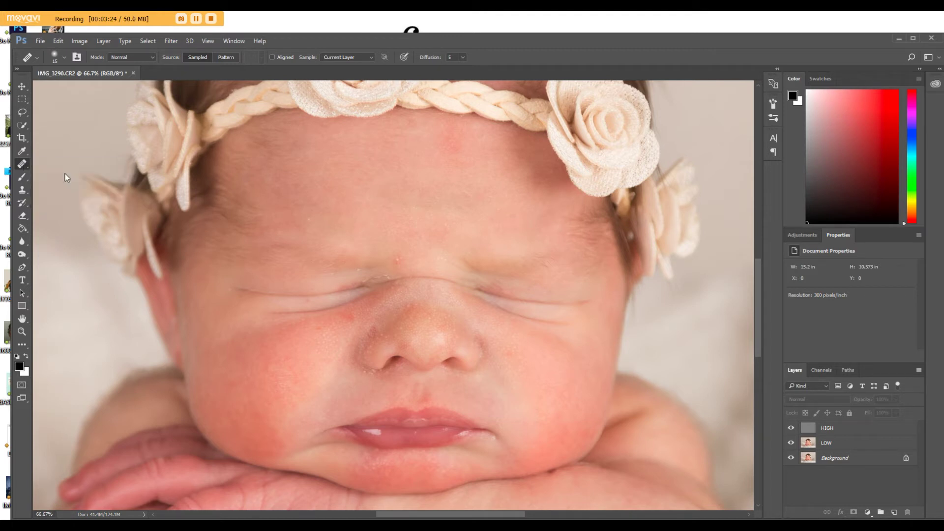
{"action": "left_click", "coordinate": [844, 431]}
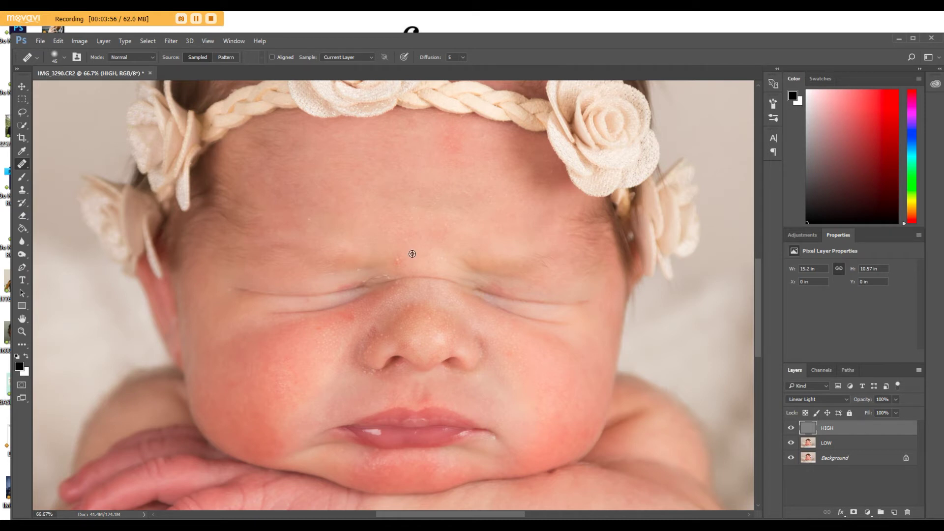
Sample clean skin and heal blemishes along the eyelid, the cheek and beside the nose.
{"action": "left_click", "coordinate": [412, 253], "text": "alt"}
{"action": "left_click_drag", "start_coordinate": [337, 273], "coordinate": [331, 273]}
{"action": "left_click", "coordinate": [312, 348]}
{"action": "left_click_drag", "start_coordinate": [332, 342], "coordinate": [333, 341]}
{"action": "left_click", "coordinate": [335, 326]}
{"action": "left_click", "coordinate": [331, 331], "text": "alt"}
{"action": "left_click", "coordinate": [346, 321]}
{"action": "left_click", "coordinate": [354, 321]}
Heal spots on the nose bridge, below the nose, the left cheek and along the nose.
{"action": "left_click", "coordinate": [434, 285]}
{"action": "left_click", "coordinate": [403, 294]}
{"action": "left_click", "coordinate": [390, 299]}
{"action": "left_click", "coordinate": [405, 296]}
{"action": "left_click", "coordinate": [407, 375]}
{"action": "left_click", "coordinate": [308, 371]}
{"action": "key", "text": "alt"}
{"action": "left_click", "coordinate": [309, 371], "text": "alt"}
{"action": "mouse_move", "coordinate": [381, 337]}
{"action": "left_mouse_down"}
{"action": "mouse_move", "coordinate": [374, 345]}
{"action": "mouse_move", "coordinate": [372, 336]}
{"action": "mouse_move", "coordinate": [367, 359]}
{"action": "left_mouse_up"}
On LOW, enlarge the Healing Brush to 100 and heal red blemishes on nose, forehead and beside the nose.
{"action": "left_click", "coordinate": [835, 443]}
{"action": "key", "text": "bracketright"}
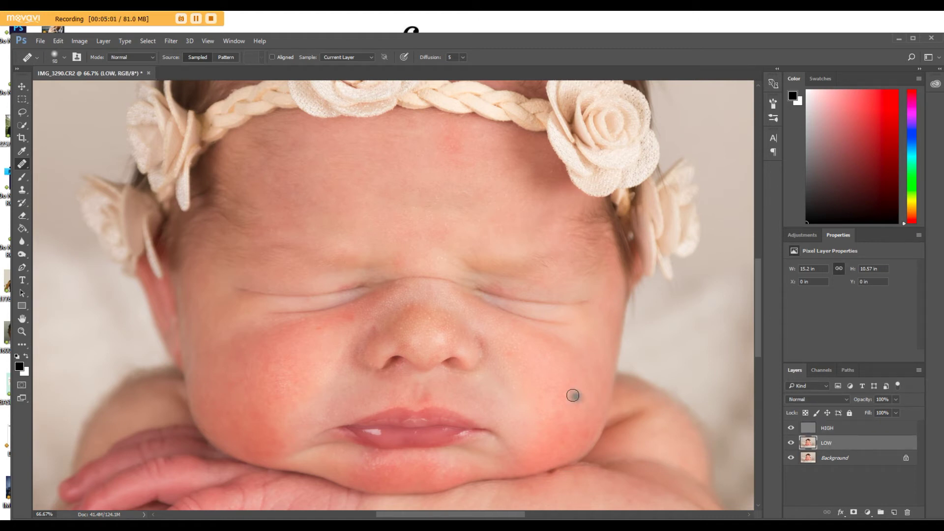
{"action": "key", "text": "bracketright"}
{"action": "key", "text": "bracketright"}
{"action": "key", "text": "bracketright"}
{"action": "mouse_move", "coordinate": [422, 350]}
{"action": "left_mouse_down"}
{"action": "mouse_move", "coordinate": [499, 242]}
{"action": "mouse_move", "coordinate": [448, 259]}
{"action": "mouse_move", "coordinate": [512, 275]}
{"action": "mouse_move", "coordinate": [483, 199]}
{"action": "mouse_move", "coordinate": [374, 176]}
{"action": "mouse_move", "coordinate": [391, 146]}
{"action": "mouse_move", "coordinate": [460, 142]}
{"action": "mouse_move", "coordinate": [365, 143]}
{"action": "mouse_move", "coordinate": [424, 138]}
{"action": "mouse_move", "coordinate": [421, 172]}
{"action": "mouse_move", "coordinate": [391, 183]}
{"action": "mouse_move", "coordinate": [406, 154]}
{"action": "left_mouse_up"}
{"action": "left_click", "coordinate": [426, 318]}
{"action": "mouse_move", "coordinate": [406, 159]}
{"action": "left_mouse_down"}
{"action": "mouse_move", "coordinate": [470, 159]}
{"action": "mouse_move", "coordinate": [440, 152]}
{"action": "mouse_move", "coordinate": [470, 149]}
{"action": "mouse_move", "coordinate": [440, 137]}
{"action": "left_mouse_up"}
{"action": "left_click", "coordinate": [349, 315]}
{"action": "left_click", "coordinate": [331, 337]}
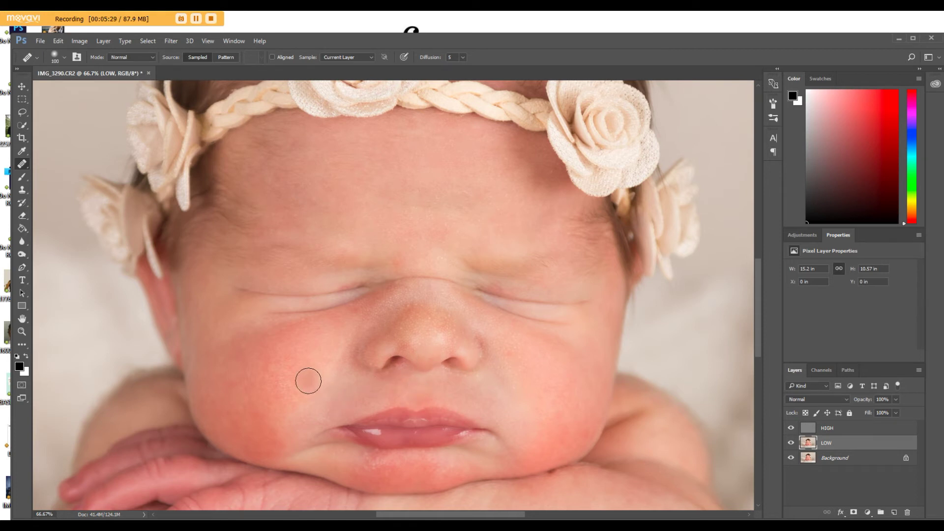
Enlarge the brush to 125 and smooth the skin tone down the cheek and across the nose bridge.
{"action": "key", "text": "bracketright"}
{"action": "key", "text": "bracketright"}
{"action": "key", "text": "bracketright"}
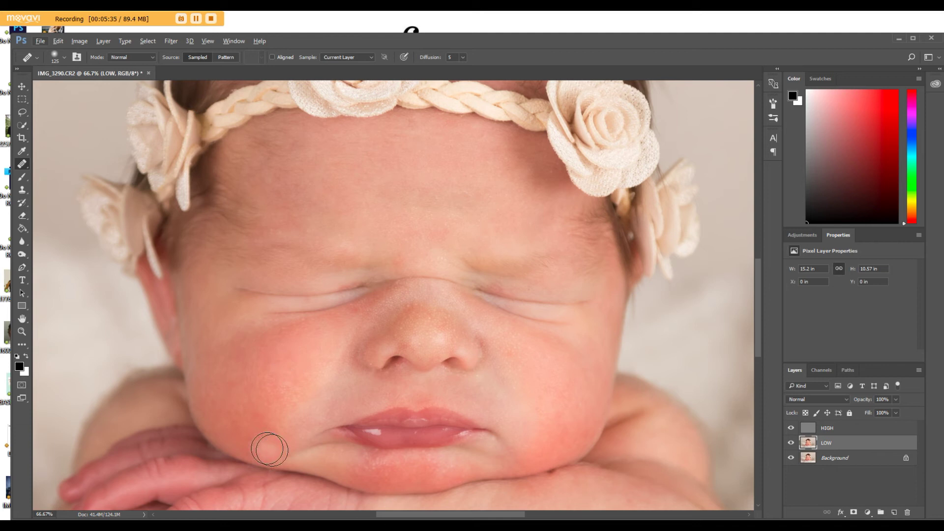
{"action": "left_click", "coordinate": [270, 375], "text": "alt"}
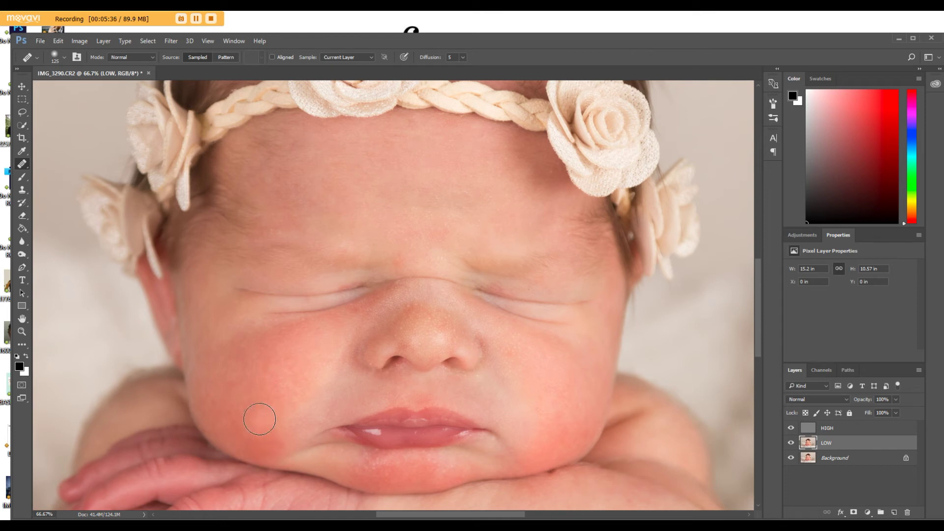
{"action": "mouse_move", "coordinate": [257, 414]}
{"action": "left_mouse_down"}
{"action": "mouse_move", "coordinate": [273, 440]}
{"action": "mouse_move", "coordinate": [240, 432]}
{"action": "mouse_move", "coordinate": [281, 323]}
{"action": "mouse_move", "coordinate": [279, 392]}
{"action": "mouse_move", "coordinate": [236, 439]}
{"action": "left_mouse_up"}
{"action": "left_click", "coordinate": [253, 397], "text": "alt"}
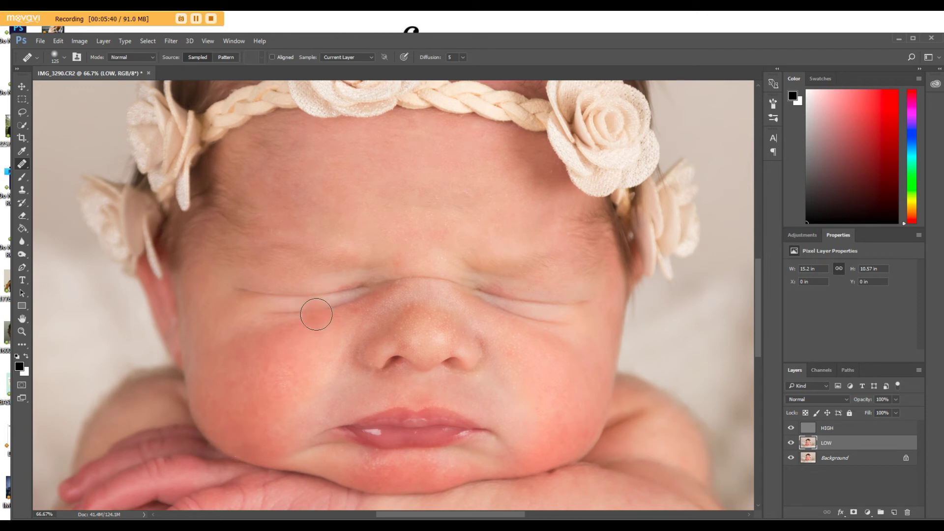
{"action": "left_click", "coordinate": [316, 343], "text": "alt"}
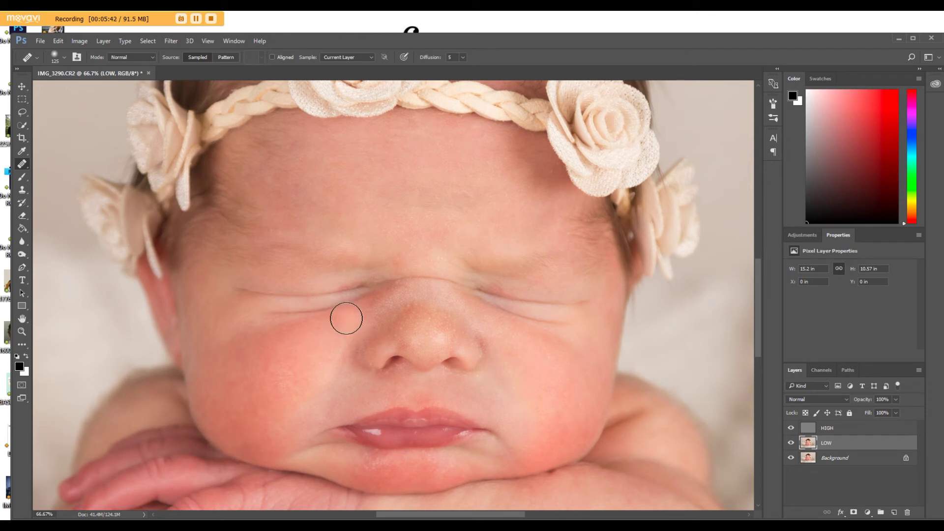
{"action": "left_click_drag", "start_coordinate": [346, 316], "coordinate": [394, 301]}
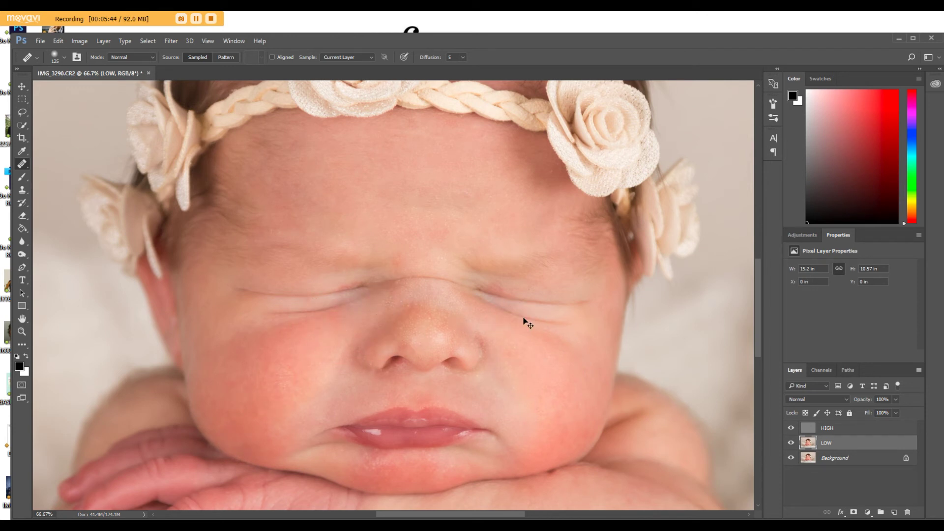
{"action": "left_click", "coordinate": [342, 323], "text": "alt"}
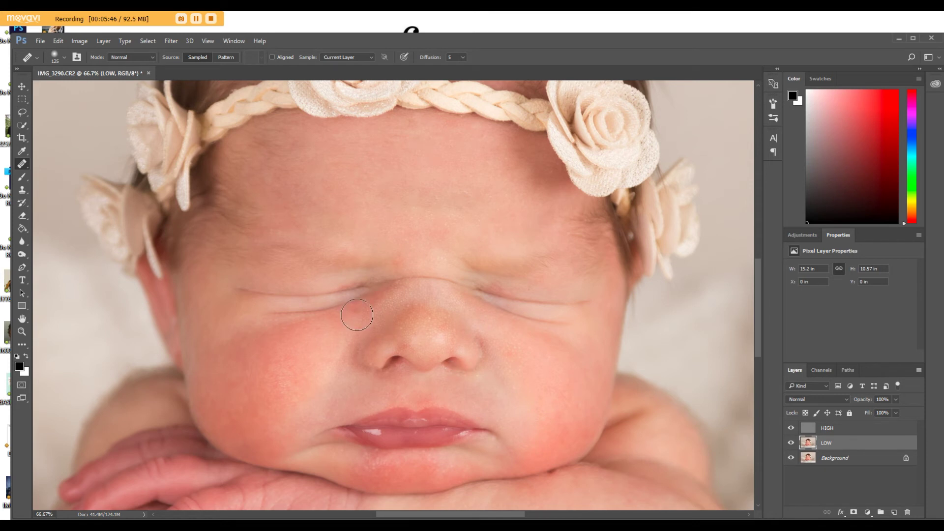
{"action": "left_click_drag", "start_coordinate": [353, 313], "coordinate": [390, 303]}
Sample nearby skin and soften the eye creases.
{"action": "left_click", "coordinate": [325, 293], "text": "alt"}
{"action": "left_click", "coordinate": [531, 301], "text": "alt"}
{"action": "left_click", "coordinate": [506, 294]}
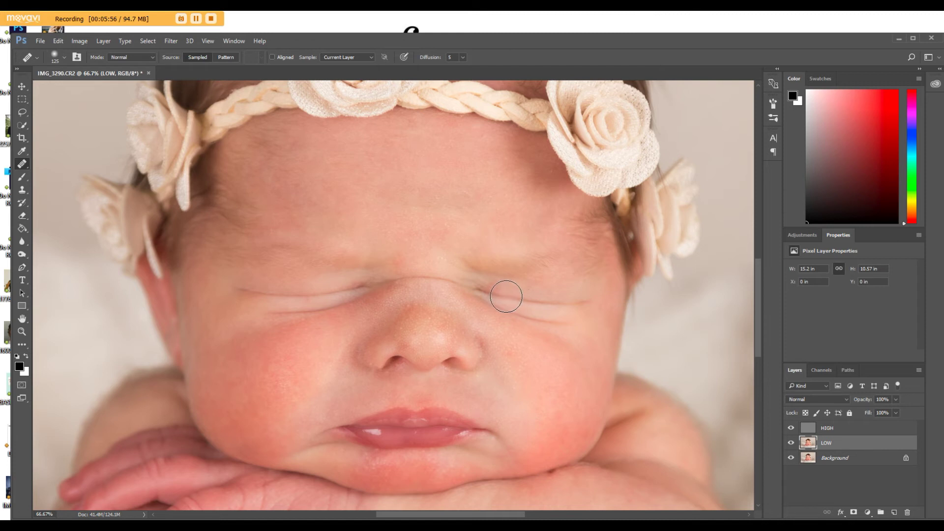
{"action": "left_click", "coordinate": [514, 299], "text": "alt"}
{"action": "left_click", "coordinate": [499, 295]}
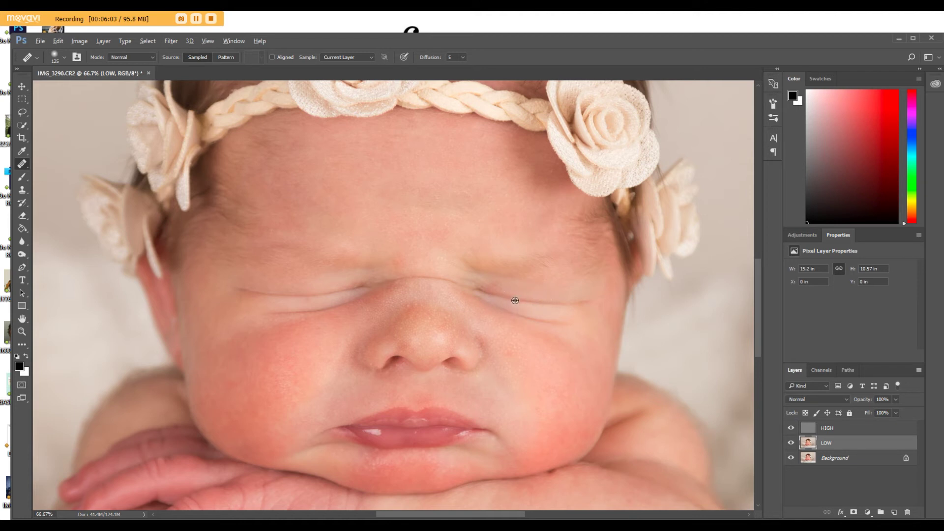
{"action": "left_click", "coordinate": [511, 299], "text": "alt"}
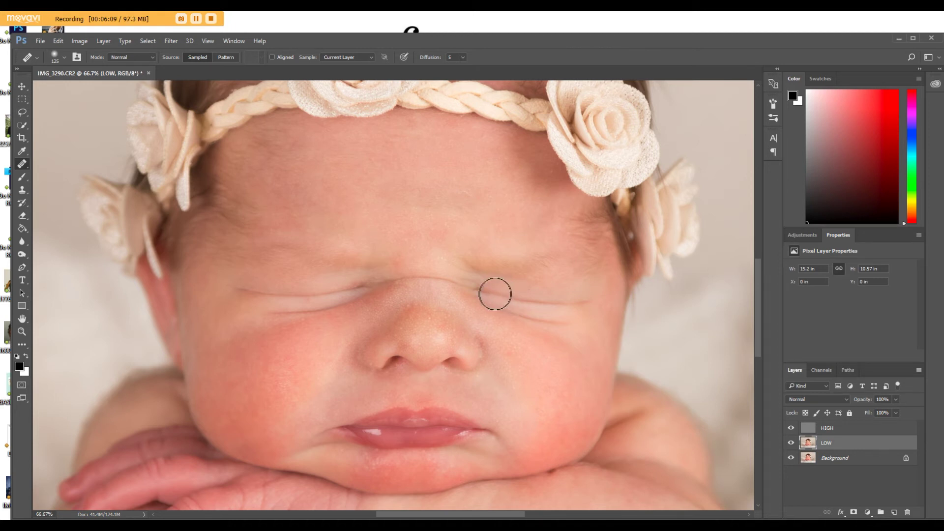
{"action": "left_click", "coordinate": [494, 293]}
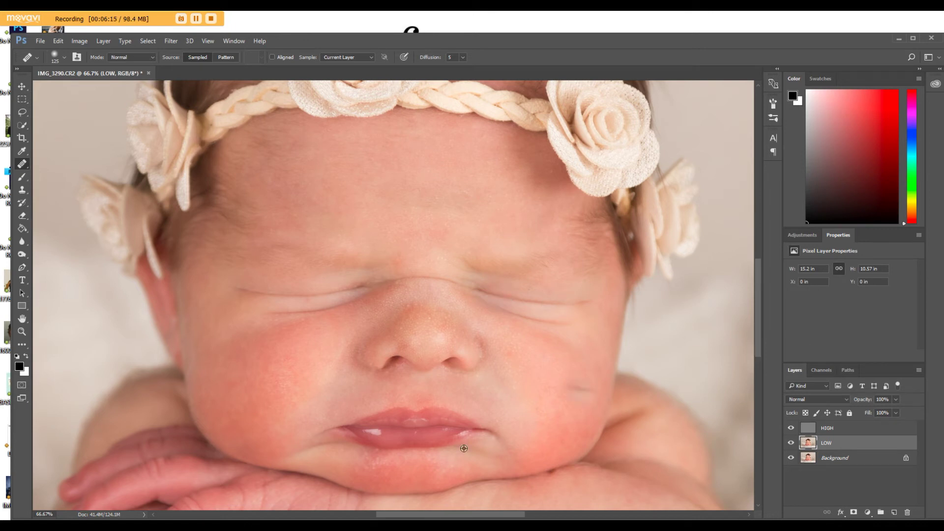
Even out the blotches across the chin, then zoom out to view the whole portrait.
{"action": "left_click", "coordinate": [562, 380], "text": "alt"}
{"action": "mouse_move", "coordinate": [460, 461]}
{"action": "left_mouse_down"}
{"action": "mouse_move", "coordinate": [417, 466]}
{"action": "mouse_move", "coordinate": [465, 442]}
{"action": "mouse_move", "coordinate": [393, 480]}
{"action": "mouse_move", "coordinate": [360, 466]}
{"action": "mouse_move", "coordinate": [383, 462]}
{"action": "left_mouse_up"}
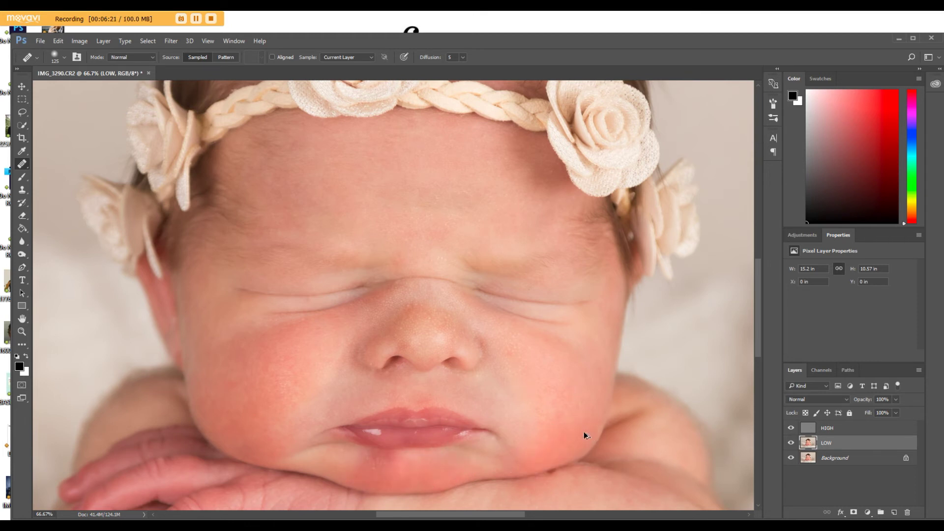
{"action": "left_click", "coordinate": [322, 458], "text": "alt"}
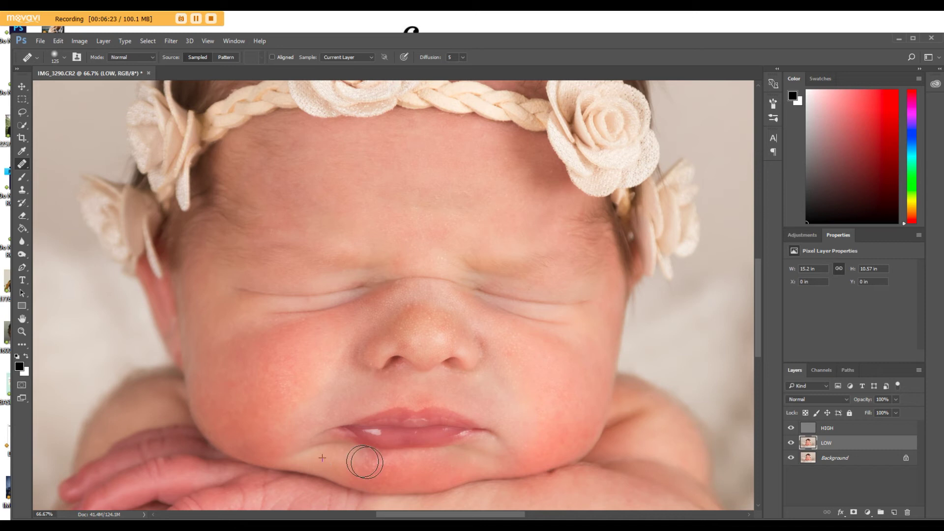
{"action": "mouse_move", "coordinate": [369, 459]}
{"action": "left_mouse_down"}
{"action": "mouse_move", "coordinate": [368, 472]}
{"action": "mouse_move", "coordinate": [353, 462]}
{"action": "mouse_move", "coordinate": [371, 476]}
{"action": "mouse_move", "coordinate": [349, 469]}
{"action": "left_mouse_up"}
{"action": "left_click", "coordinate": [422, 472], "text": "alt"}
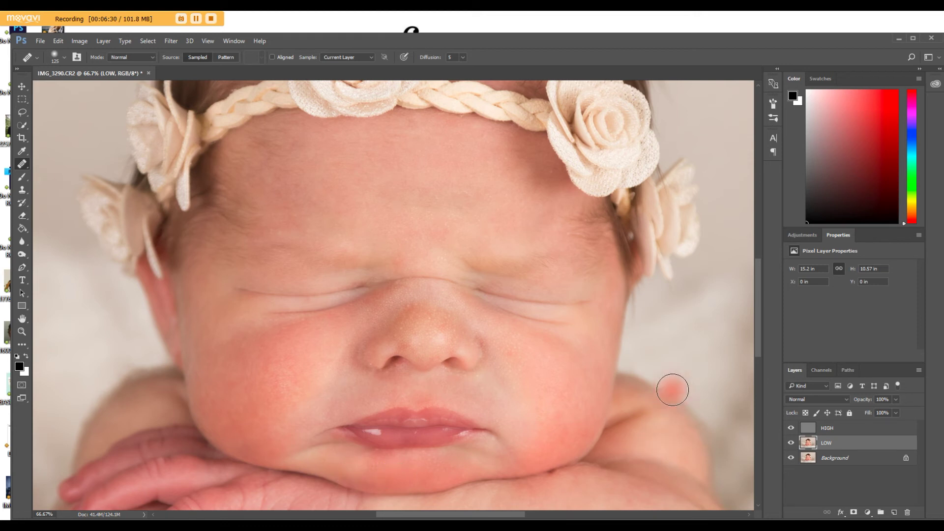
{"action": "key", "text": "ctrl+minus"}
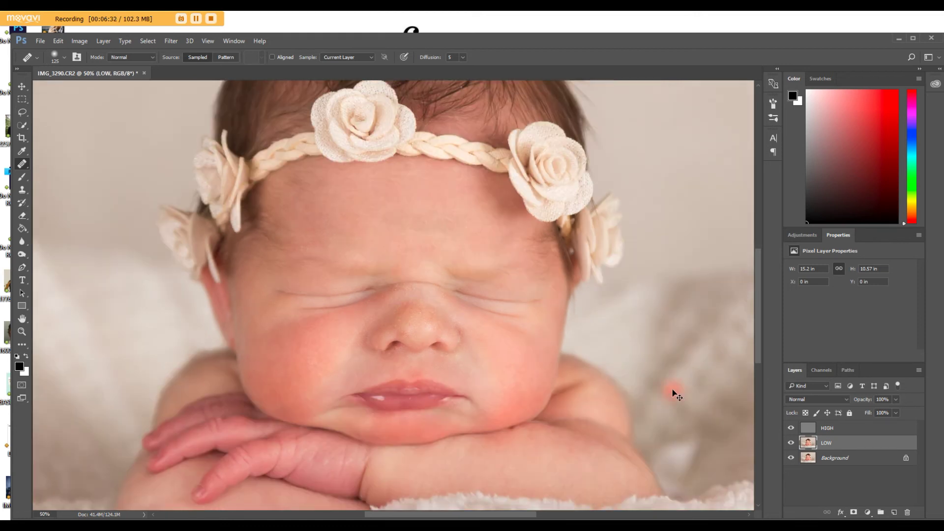
{"action": "key", "text": "ctrl+minus"}
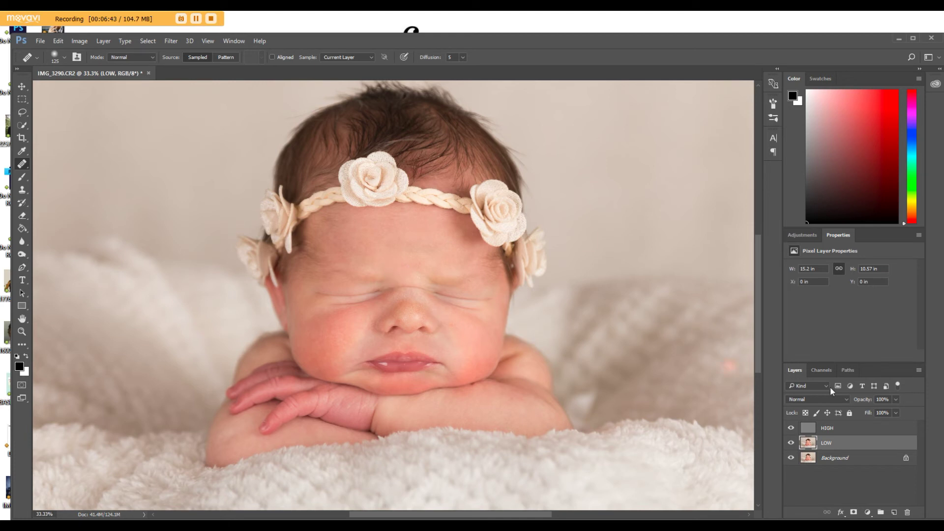
Group the HIGH and LOW layers into Group 1.
{"action": "left_click", "coordinate": [837, 432]}
{"action": "left_click", "coordinate": [840, 444], "text": "shift"}
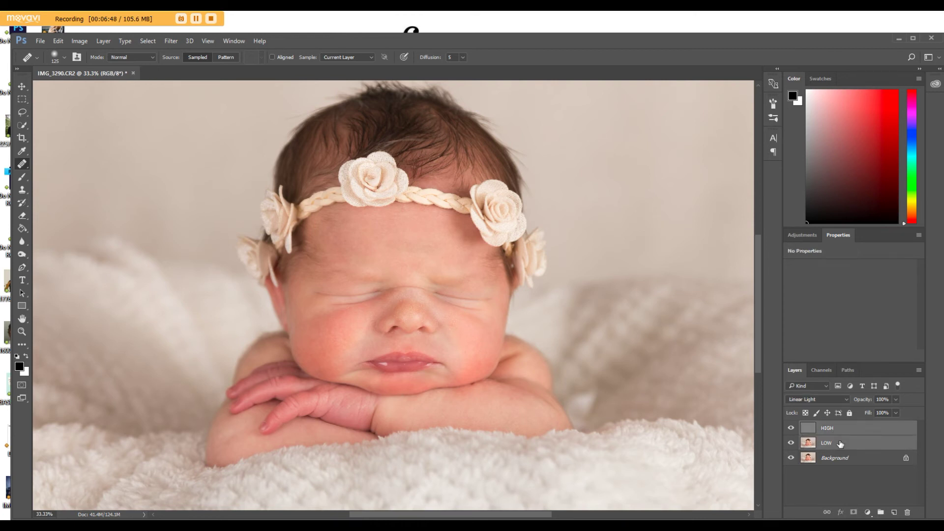
{"action": "key", "text": "ctrl+g"}
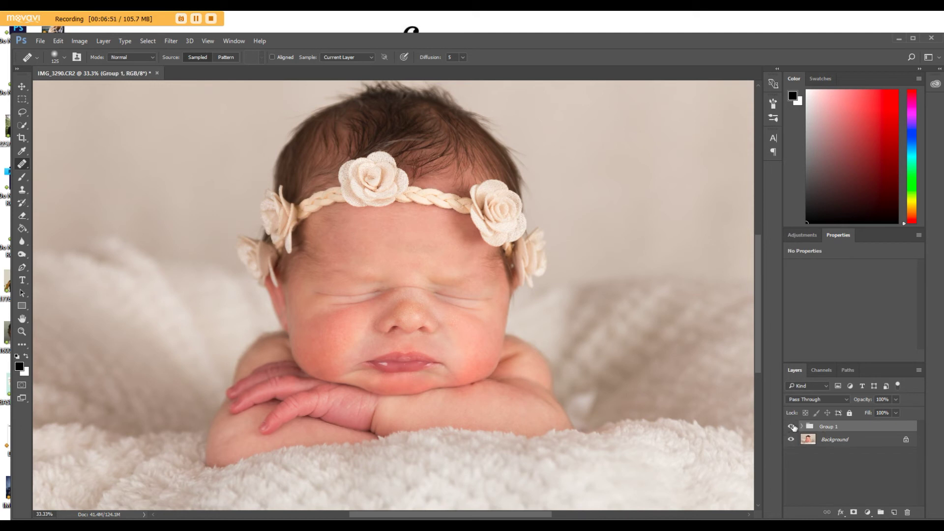
Toggle Group 1's visibility repeatedly to compare retouched skin against the original at 50% zoom.
{"action": "key", "text": "ctrl+plus"}
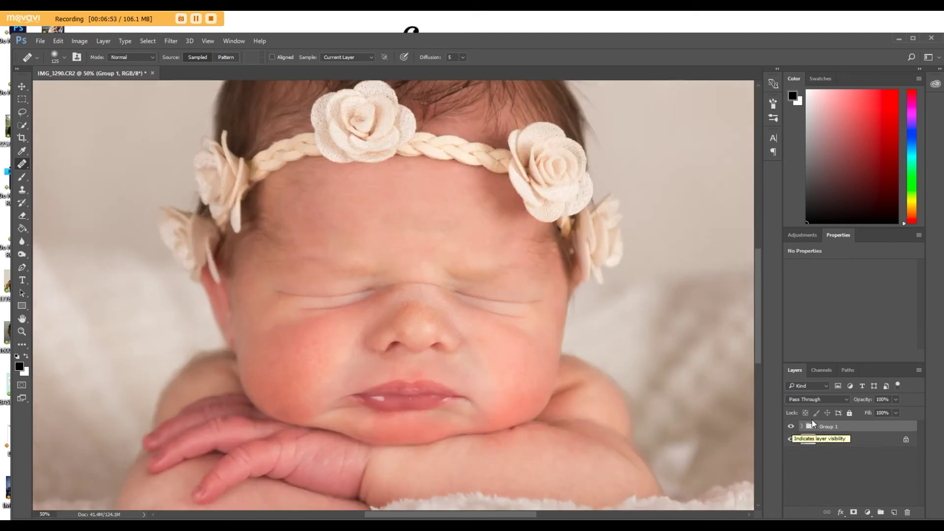
{"action": "left_click", "coordinate": [791, 427]}
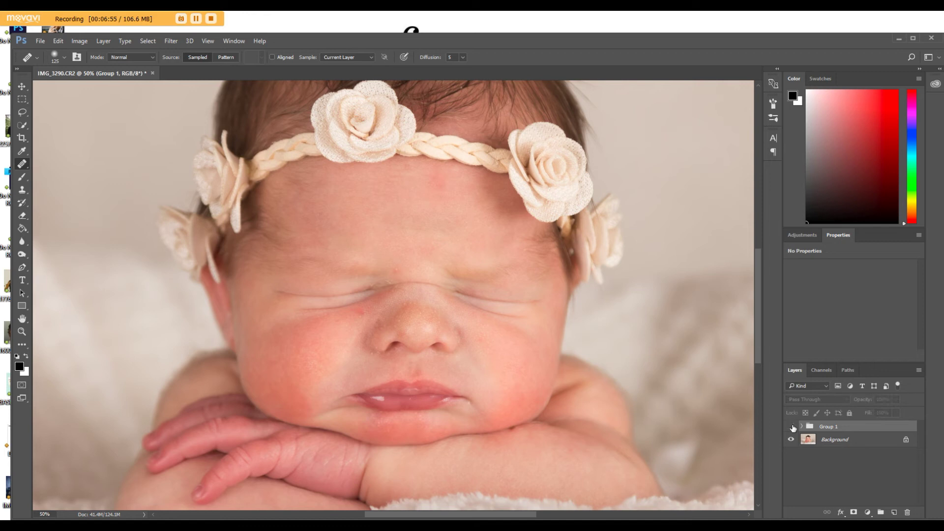
{"action": "left_click", "coordinate": [791, 427]}
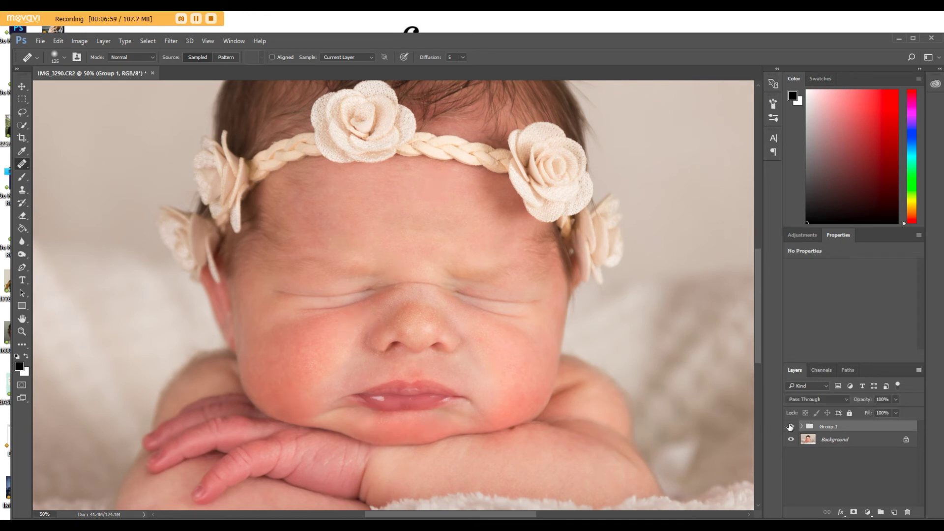
{"action": "left_click", "coordinate": [791, 427]}
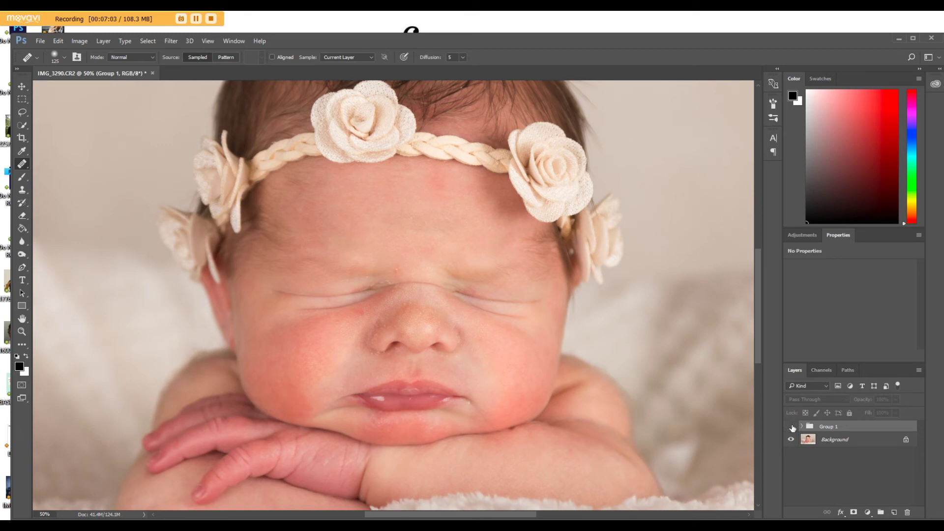
{"action": "left_click", "coordinate": [791, 426]}
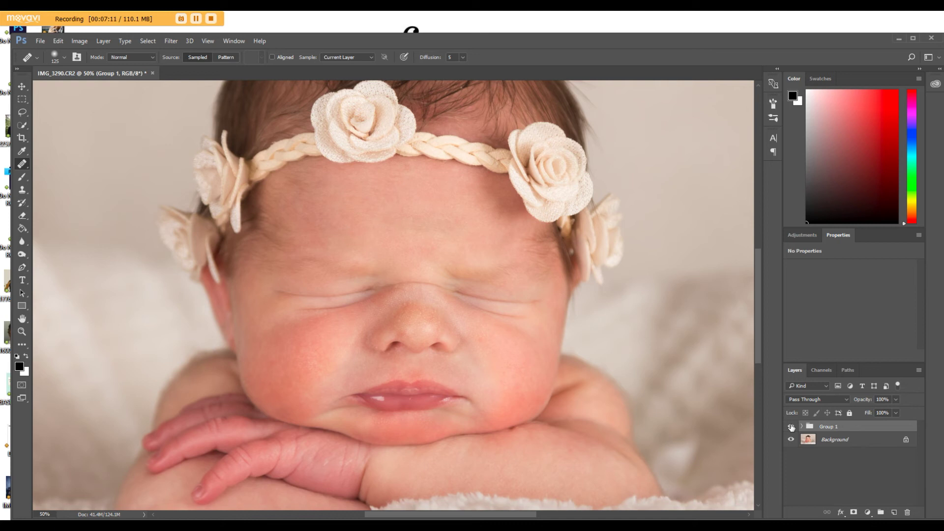
{"action": "left_click", "coordinate": [790, 427]}
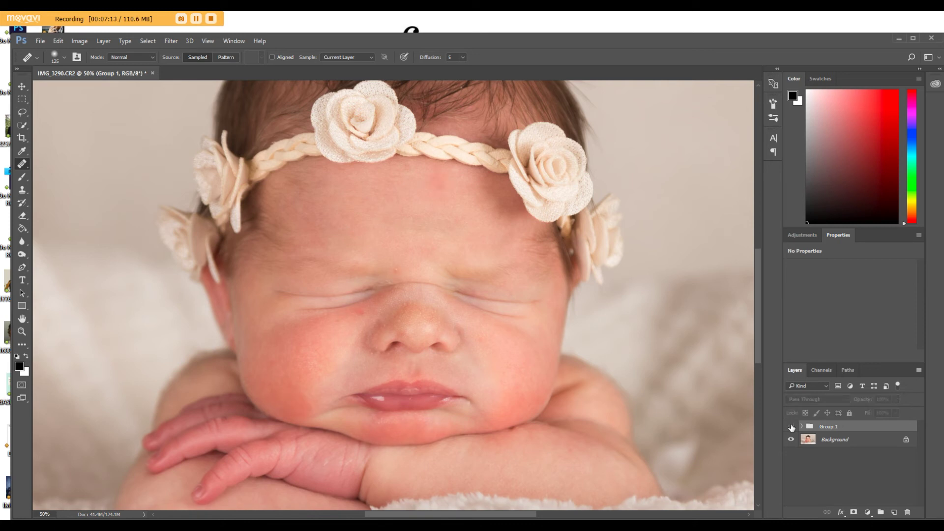
{"action": "left_click", "coordinate": [790, 426]}
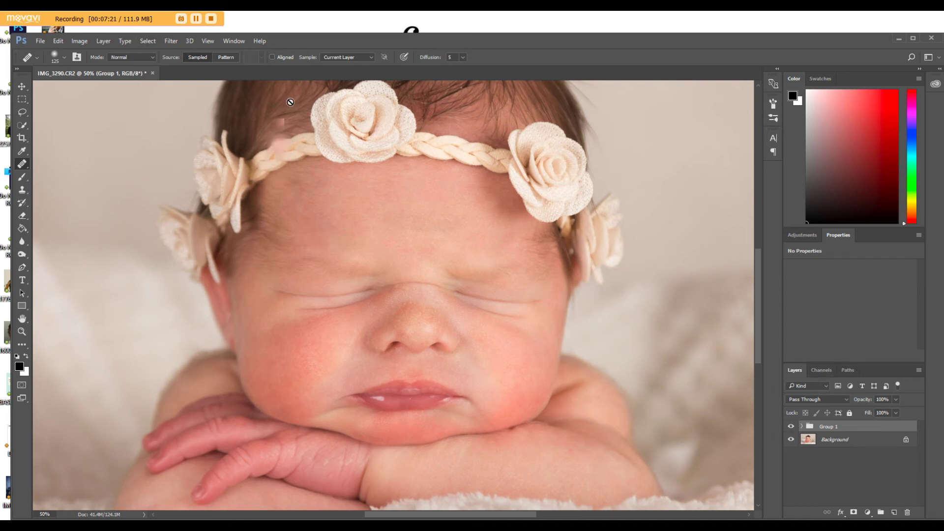
Show the Actions panel and delete Group 1 to restore the original photo.
{"action": "left_click", "coordinate": [234, 40]}
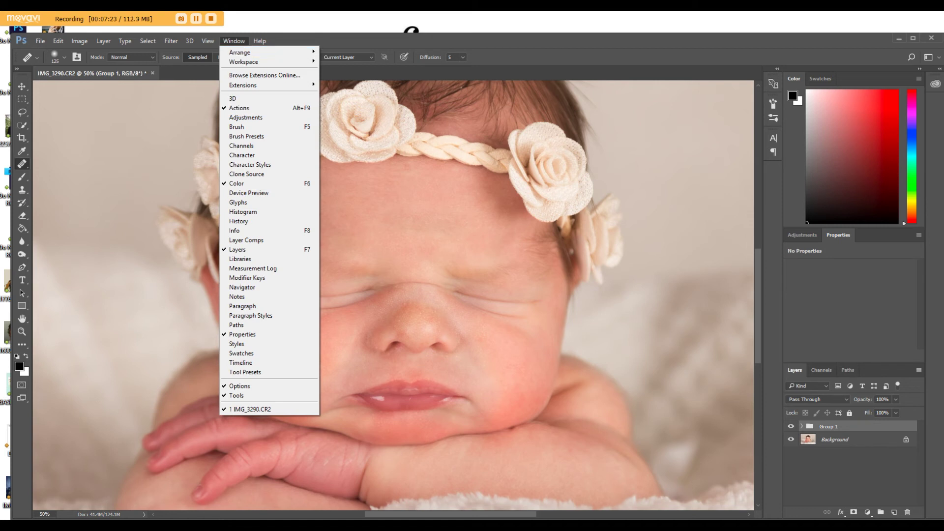
{"action": "left_click", "coordinate": [238, 108]}
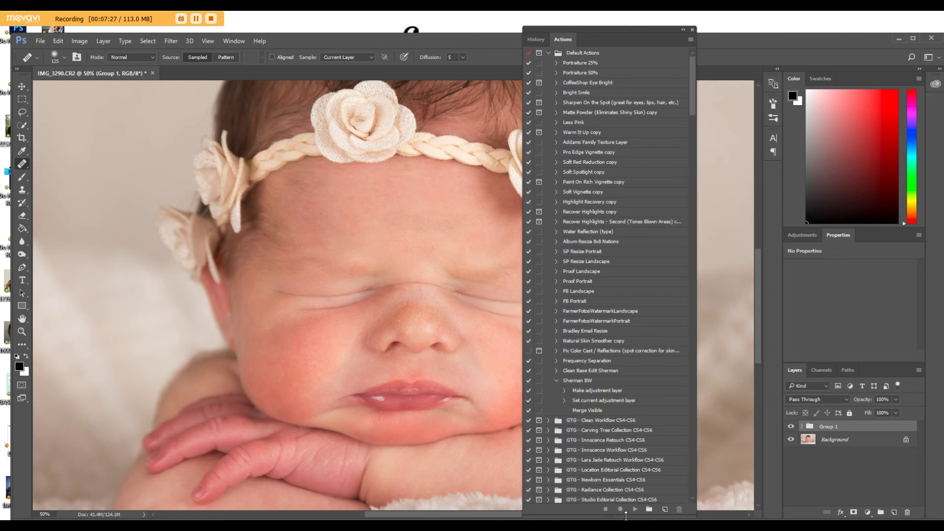
{"action": "left_click_drag", "start_coordinate": [625, 514], "coordinate": [648, 460]}
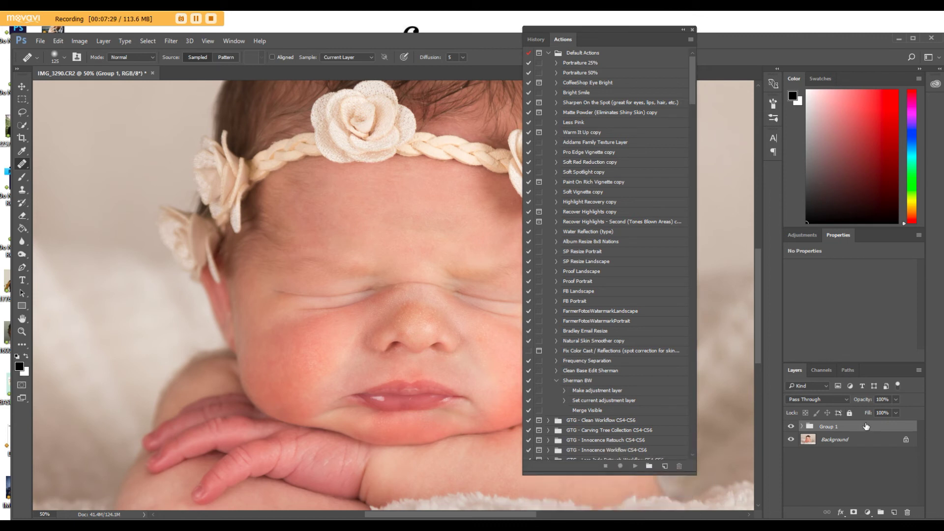
{"action": "key", "text": "Delete"}
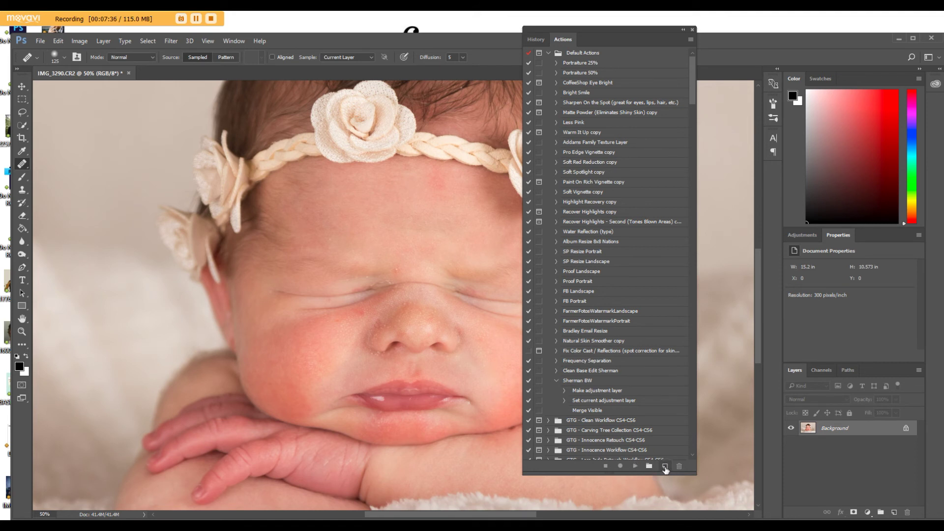
Create a new action named 'Frequency Separation' and start recording it.
{"action": "left_click", "coordinate": [664, 467]}
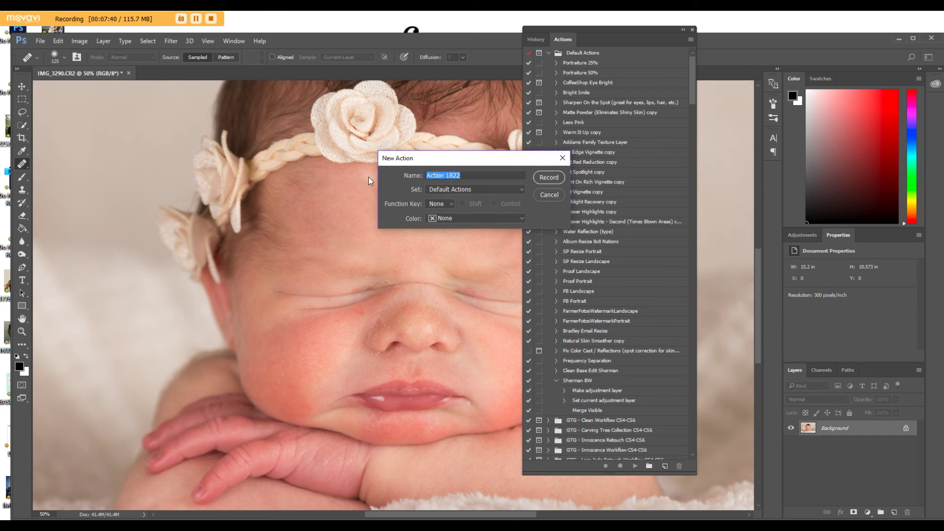
{"action": "type", "text": "Separation"}
{"action": "key", "text": "BackSpace"}
{"action": "key", "text": "BackSpace"}
{"action": "key", "text": "BackSpace"}
{"action": "key", "text": "BackSpace"}
{"action": "key", "text": "BackSpace"}
{"action": "key", "text": "BackSpace"}
{"action": "key", "text": "BackSpace"}
{"action": "key", "text": "BackSpace"}
{"action": "key", "text": "BackSpace"}
{"action": "key", "text": "BackSpace"}
{"action": "key", "text": "BackSpace"}
{"action": "type", "text": "Frequency Separatio0n"}
{"action": "key", "text": "BackSpace"}
{"action": "type", "text": "n"}
{"action": "left_click", "coordinate": [556, 178]}
{"action": "key", "text": "alt+F9"}
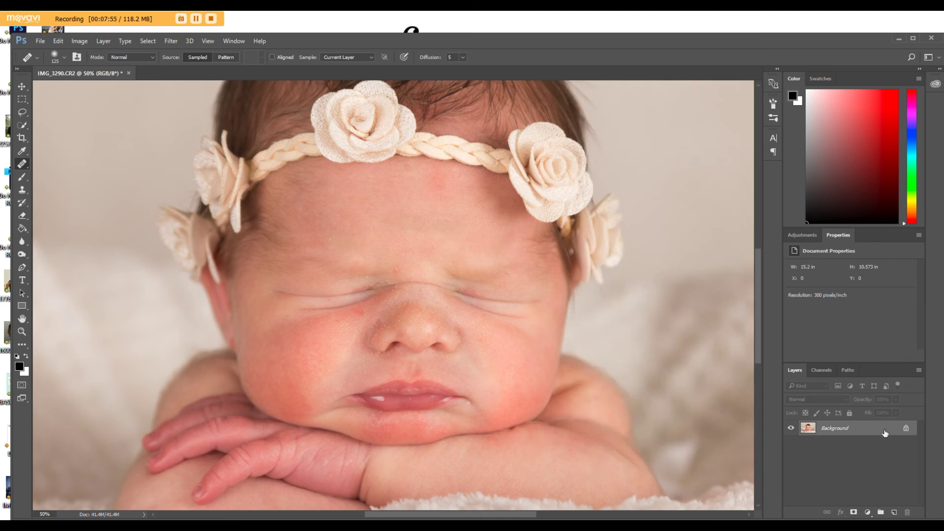
Make two copies of Background and rename them 'lo' and 'high'.
{"action": "left_click_drag", "start_coordinate": [885, 433], "coordinate": [893, 512]}
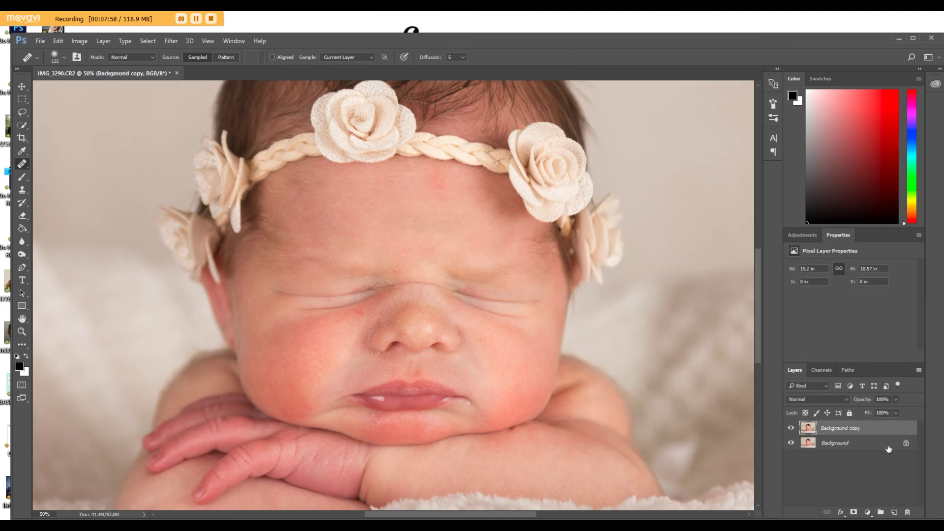
{"action": "left_click_drag", "start_coordinate": [880, 446], "coordinate": [894, 513]}
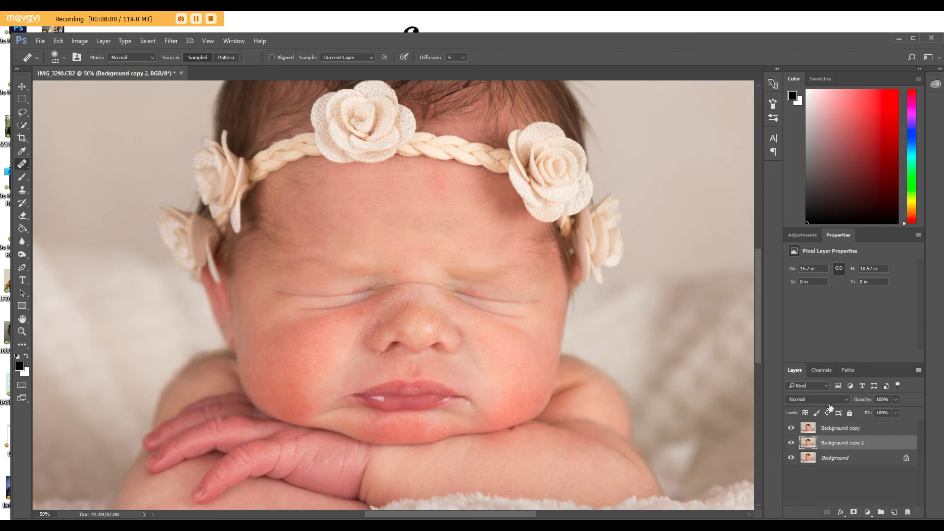
{"action": "double_click", "coordinate": [840, 444]}
{"action": "type", "text": "low"}
{"action": "double_click", "coordinate": [842, 428]}
{"action": "type", "text": "high"}
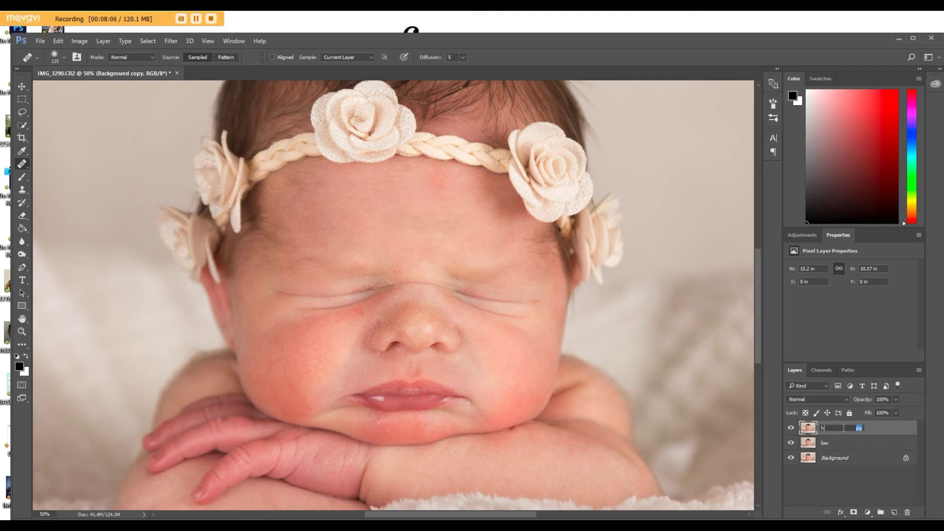
Hide the high layer and apply a Gaussian Blur to the low layer.
{"action": "left_click", "coordinate": [790, 428]}
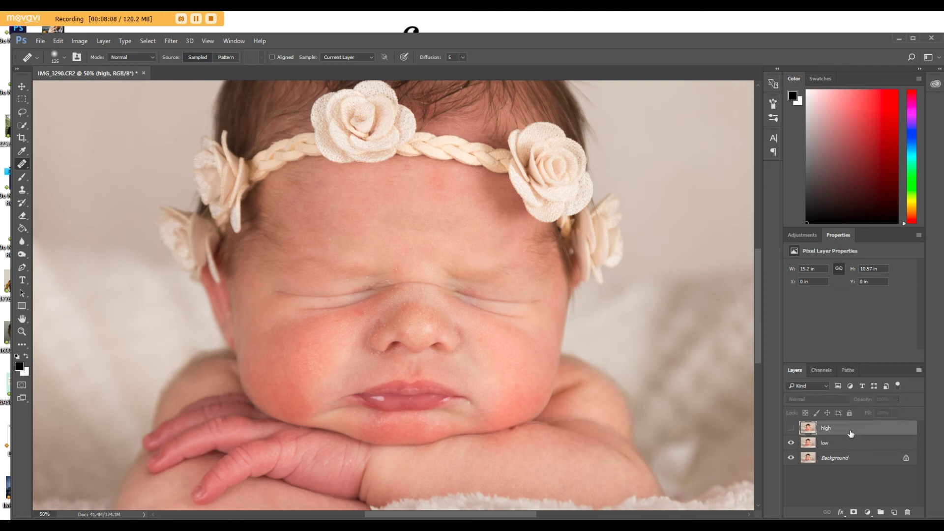
{"action": "left_click", "coordinate": [867, 444]}
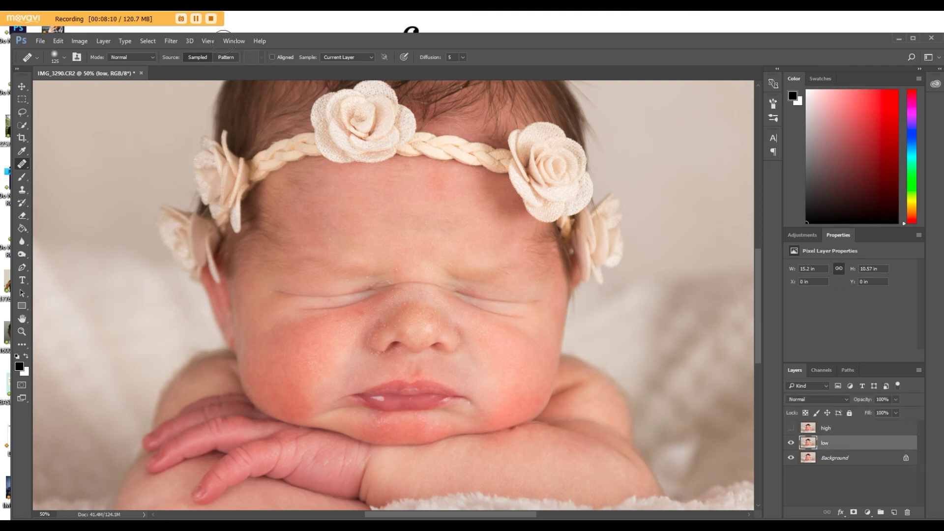
{"action": "left_click", "coordinate": [172, 41]}
{"action": "mouse_move", "coordinate": [196, 151]}
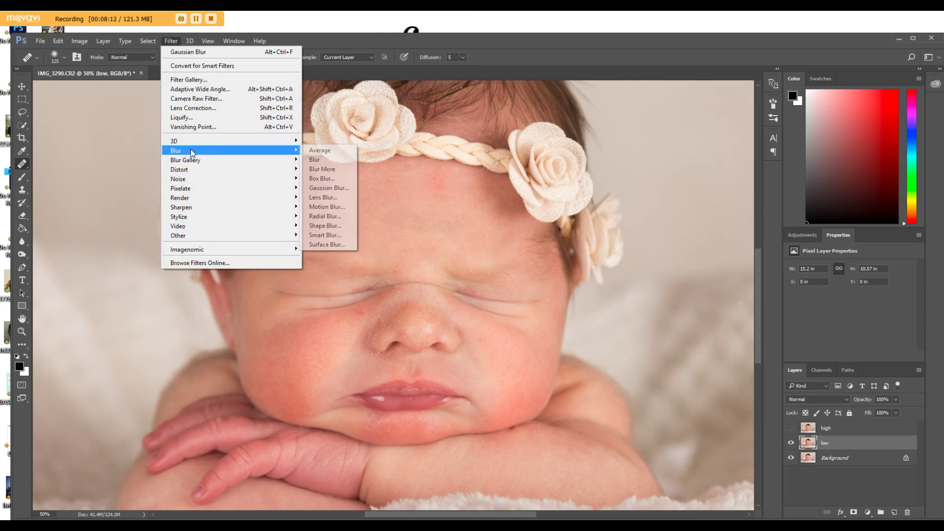
{"action": "left_click", "coordinate": [339, 187]}
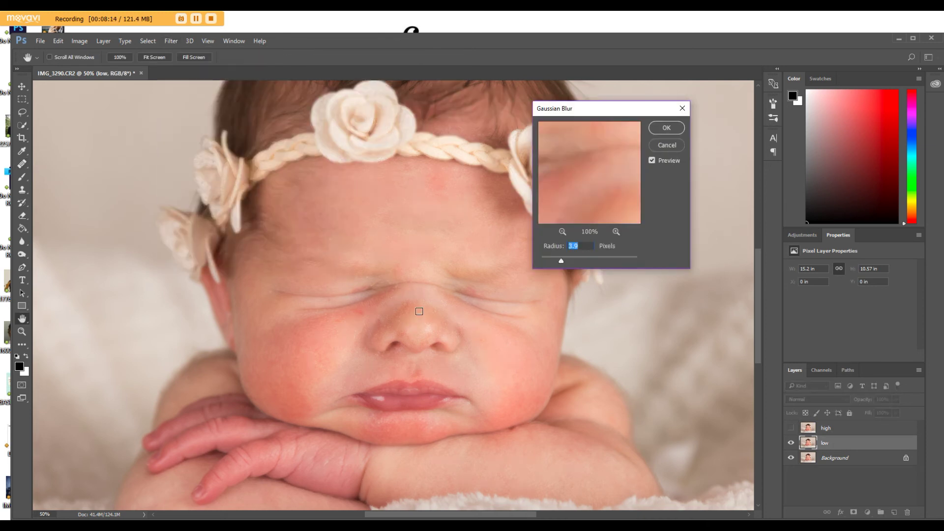
{"action": "left_click", "coordinate": [666, 128]}
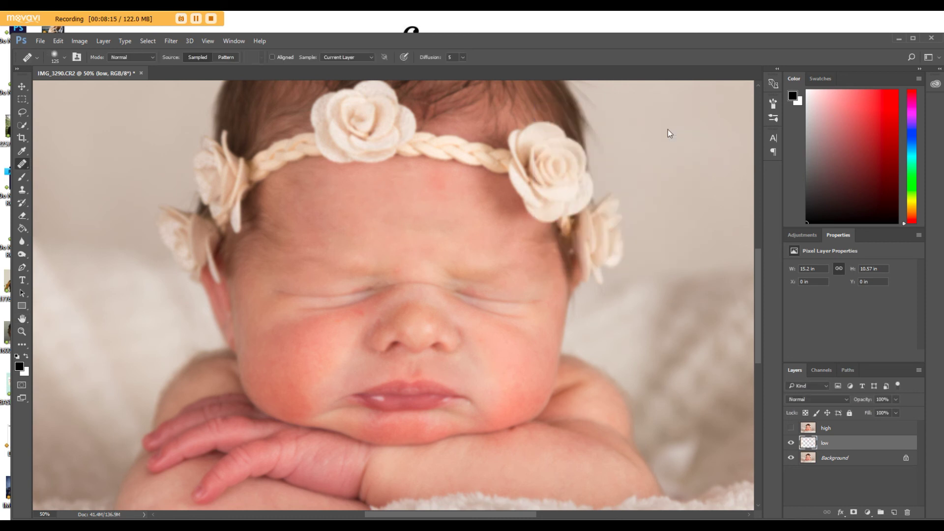
Apply Image Subtract (scale 2, offset 128) on high, show it, and blend it in Linear Light.
{"action": "left_click", "coordinate": [852, 431]}
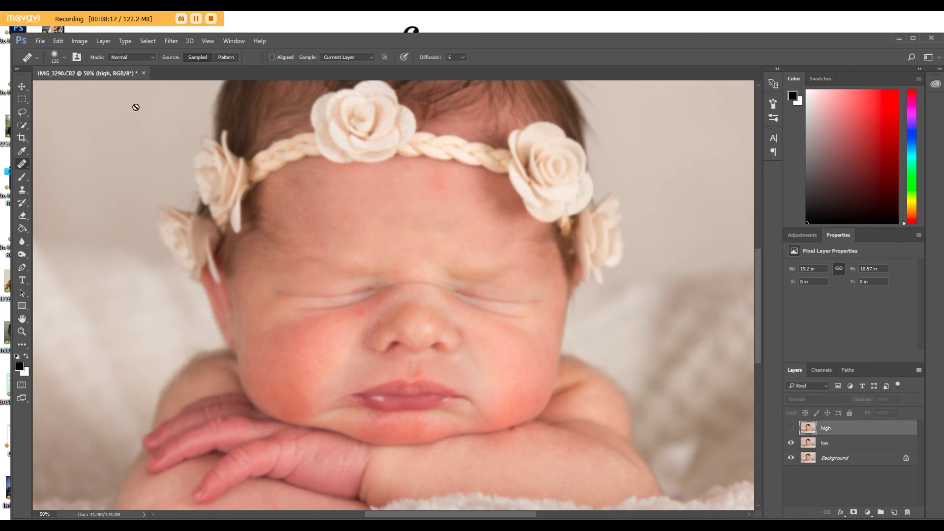
{"action": "left_click", "coordinate": [76, 40]}
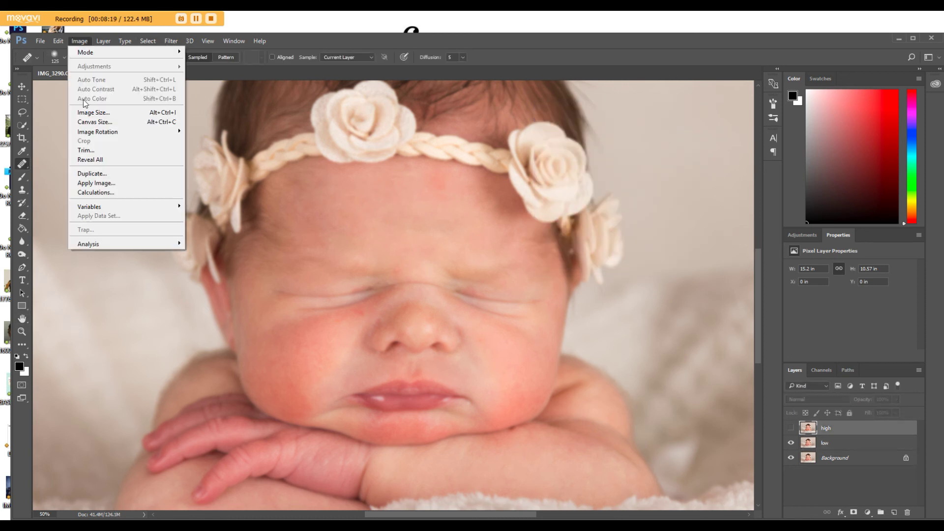
{"action": "left_click", "coordinate": [97, 183]}
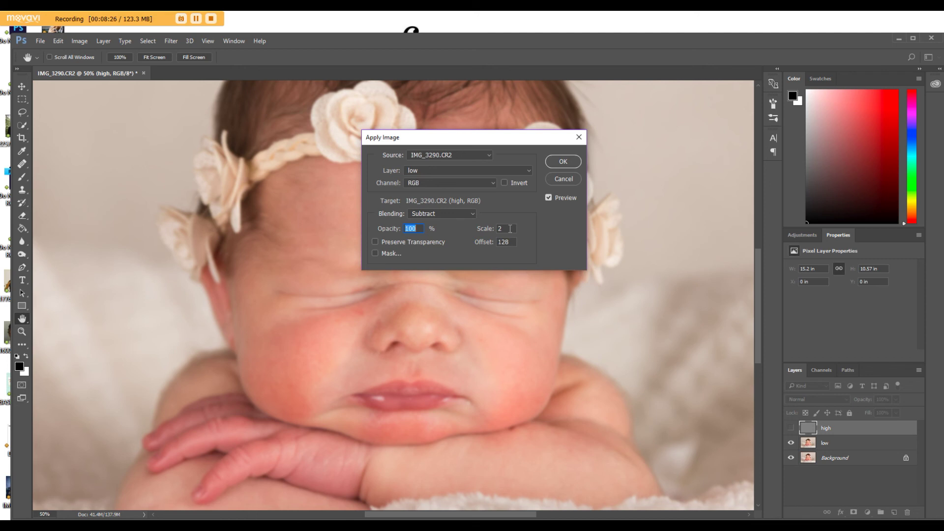
{"action": "left_click", "coordinate": [563, 162]}
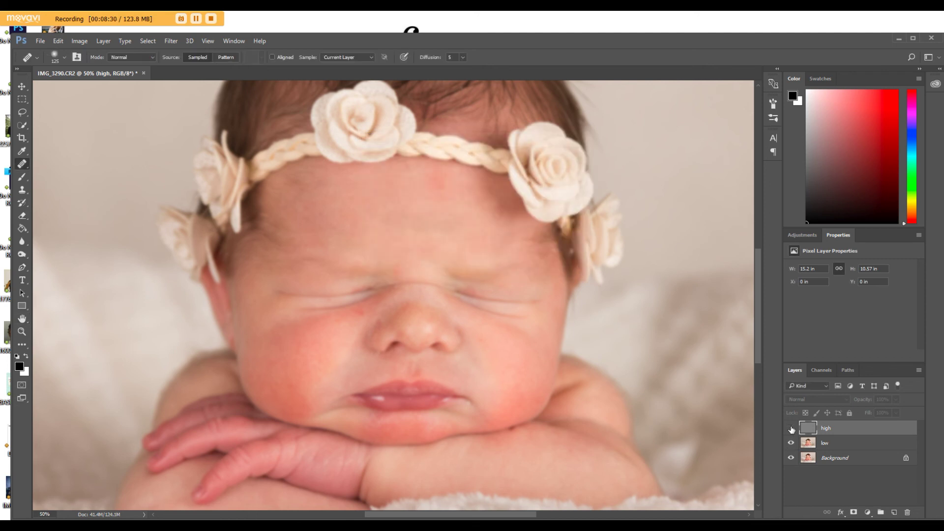
{"action": "left_click", "coordinate": [790, 428]}
{"action": "left_click", "coordinate": [806, 400]}
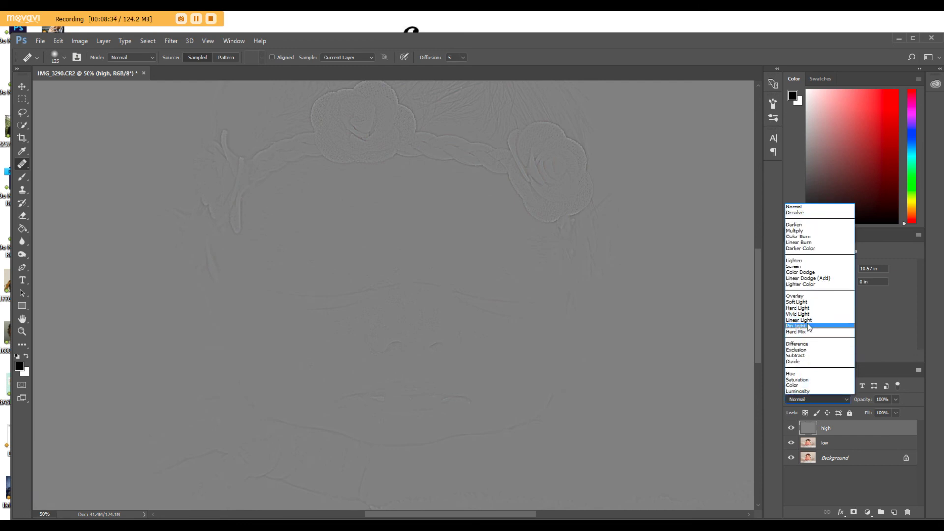
{"action": "left_click", "coordinate": [799, 320]}
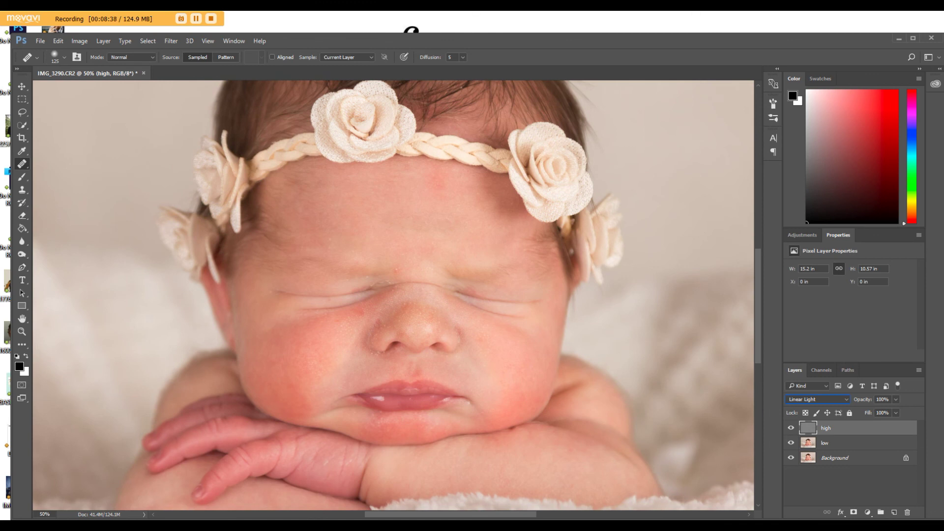
Stop recording the Frequency Separation action and collapse its steps.
{"action": "key", "text": "alt+F9"}
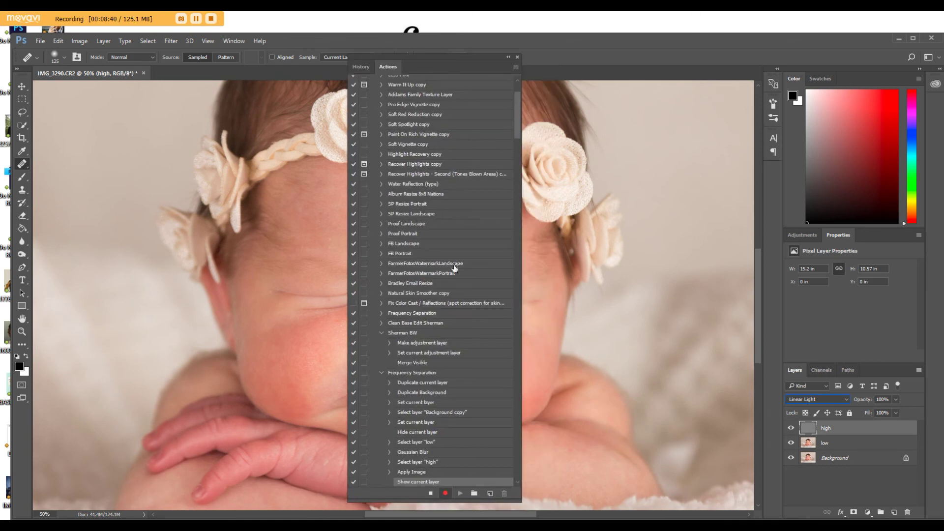
{"action": "left_click", "coordinate": [430, 492]}
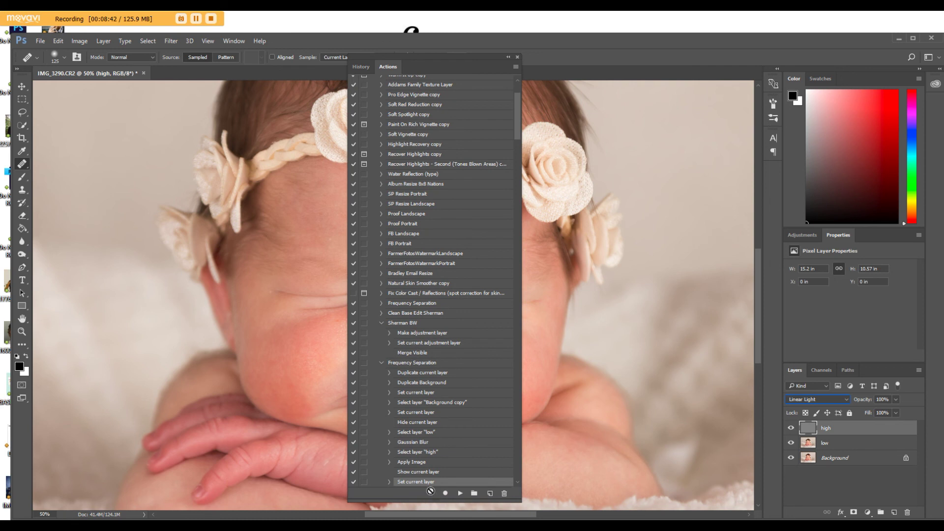
{"action": "left_click", "coordinate": [380, 364]}
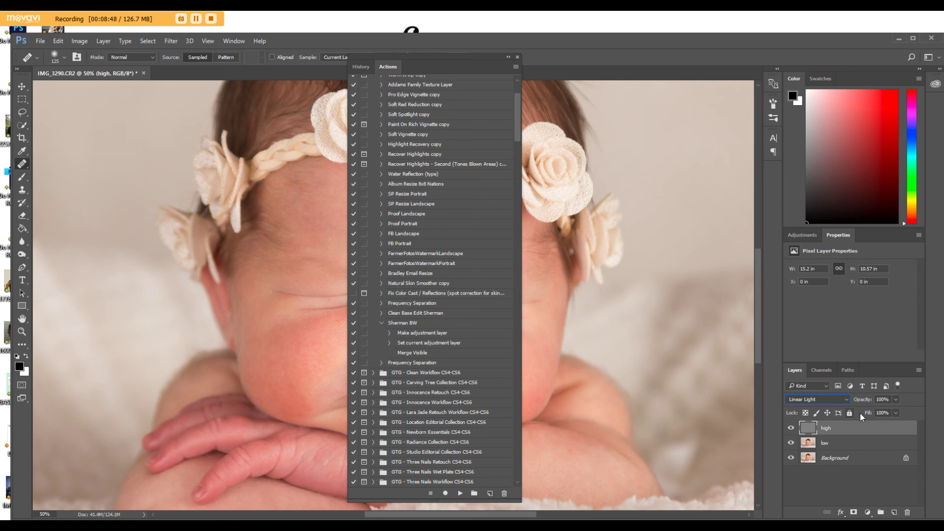
Select the high and low layers together and delete them.
{"action": "left_click", "coordinate": [847, 443], "text": "shift"}
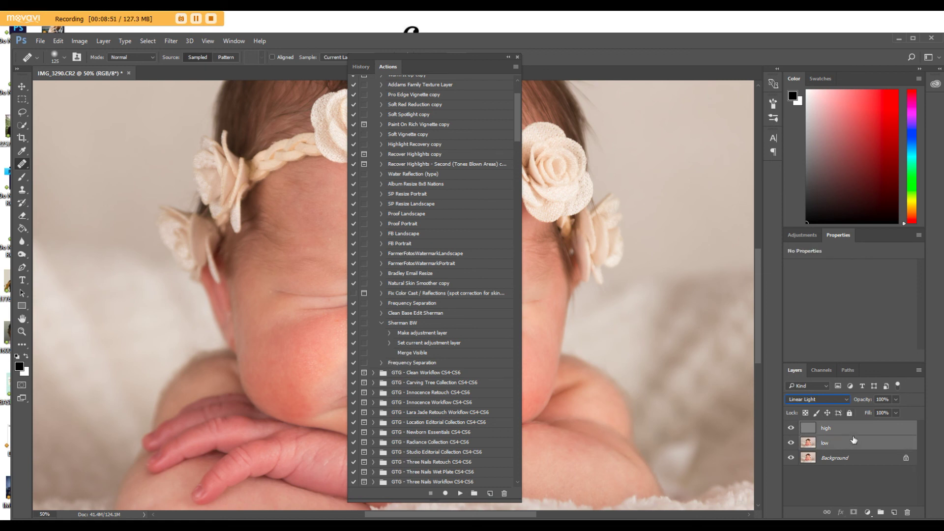
{"action": "left_click", "coordinate": [853, 440]}
{"action": "left_click", "coordinate": [847, 428], "text": "shift"}
{"action": "right_click", "coordinate": [847, 428]}
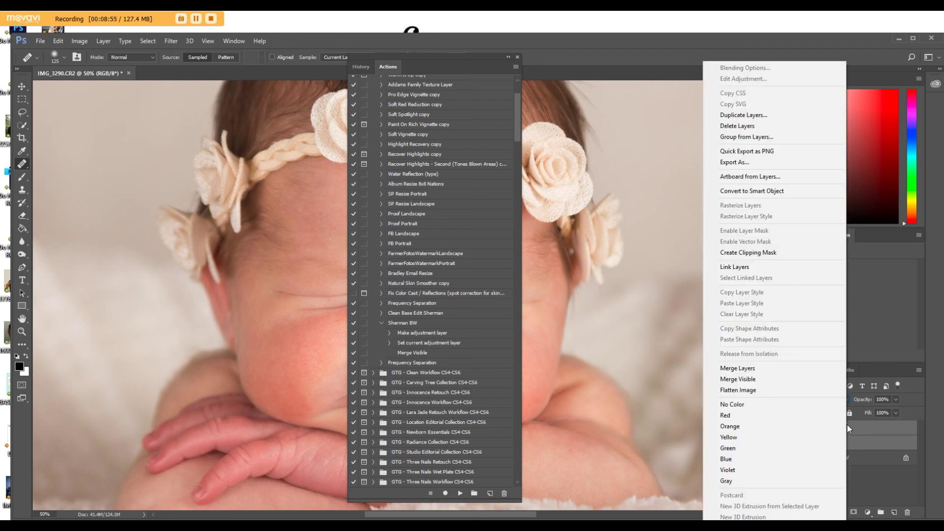
{"action": "left_click", "coordinate": [751, 128]}
{"action": "left_click", "coordinate": [433, 207]}
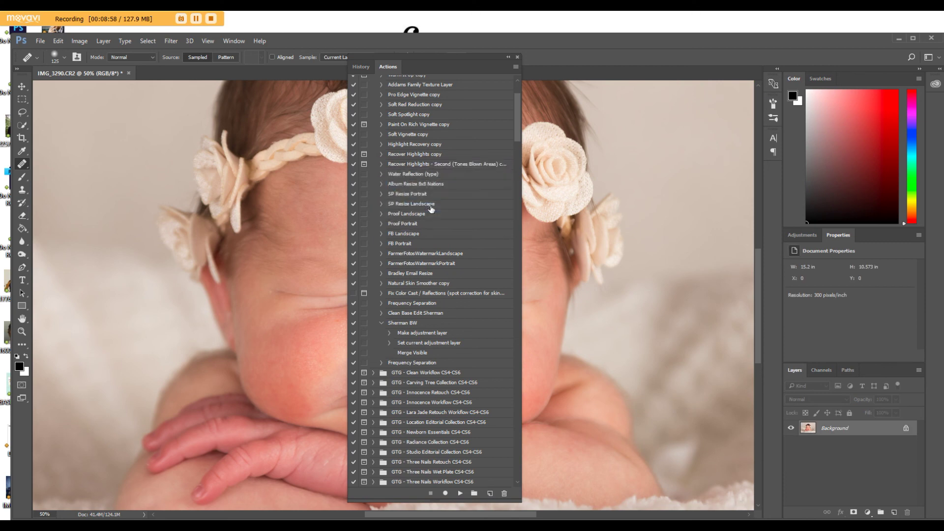
Play the Frequency Separation action to rebuild the high and low layers.
{"action": "left_click", "coordinate": [415, 363]}
{"action": "left_click_drag", "start_coordinate": [447, 63], "coordinate": [660, 81]}
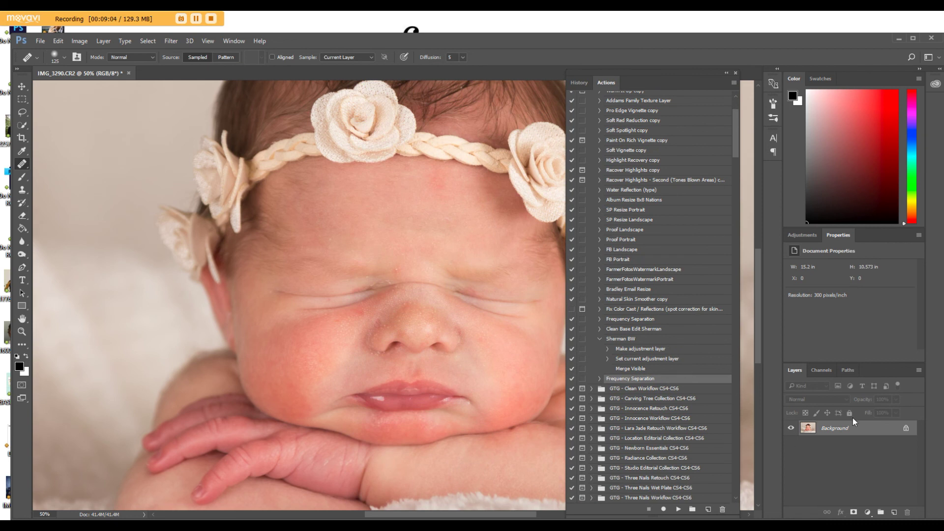
{"action": "left_click", "coordinate": [679, 509]}
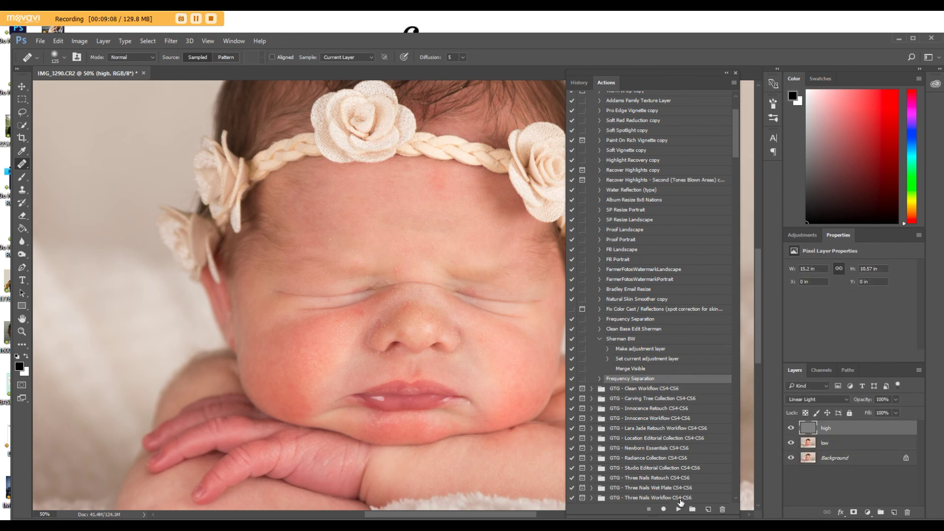
Heal the low layer below the forehead with clean forehead skin, using a smaller brush.
{"action": "left_click", "coordinate": [841, 447]}
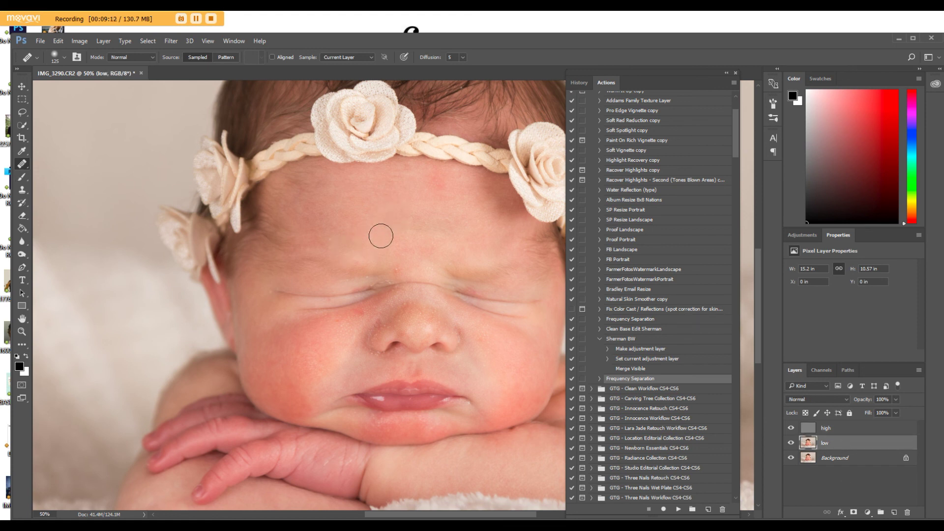
{"action": "left_click", "coordinate": [395, 243], "text": "alt"}
{"action": "left_click_drag", "start_coordinate": [393, 268], "coordinate": [398, 265]}
{"action": "key", "text": "bracketleft"}
{"action": "key", "text": "bracketleft"}
{"action": "mouse_move", "coordinate": [700, 73]}
{"action": "left_mouse_down"}
{"action": "mouse_move", "coordinate": [689, 80]}
{"action": "mouse_move", "coordinate": [585, 70]}
{"action": "mouse_move", "coordinate": [660, 59]}
{"action": "left_mouse_up"}
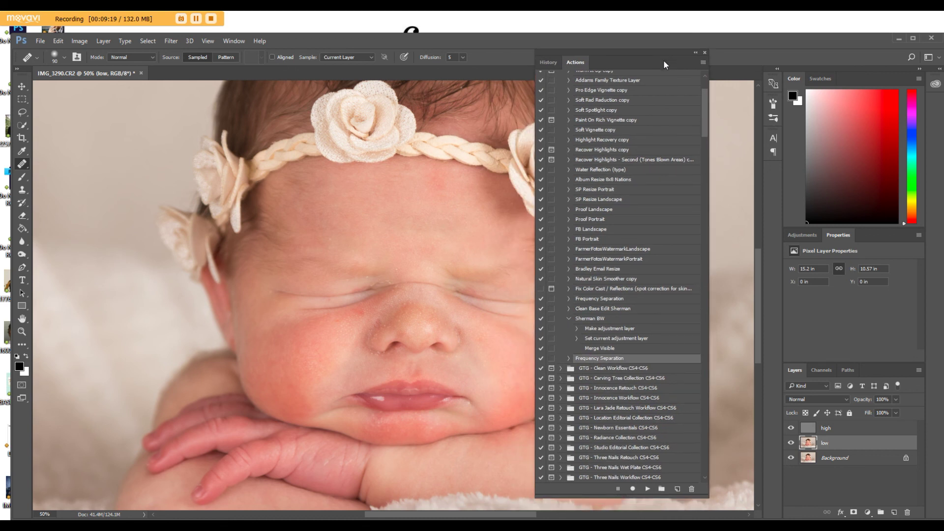